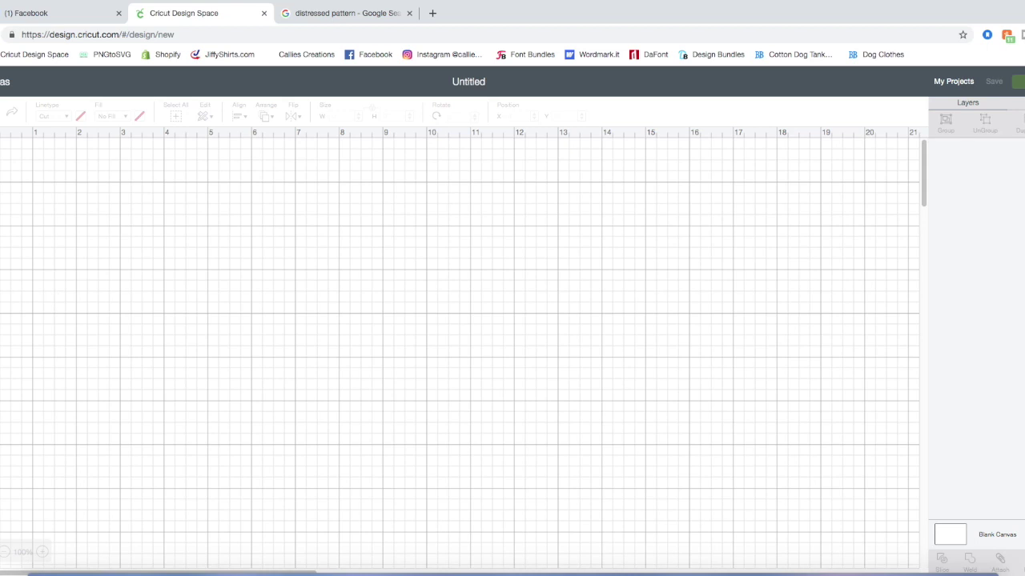
Step: Add an empty Cricut Sans size 72 text box to the blank Untitled canvas
{"action": "left_click", "coordinate": [3, 264]}
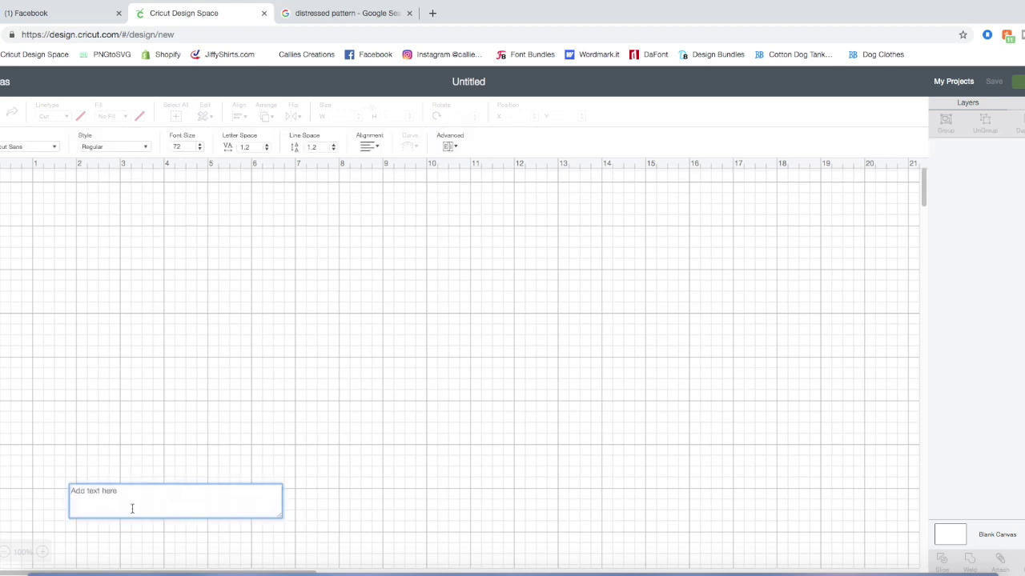
Step: Type DAD in the Impact font, enlarge it to 7.311 by 3.428 inches, and move it higher on the canvas
{"action": "type", "text": "DAD"}
{"action": "left_click", "coordinate": [117, 300]}
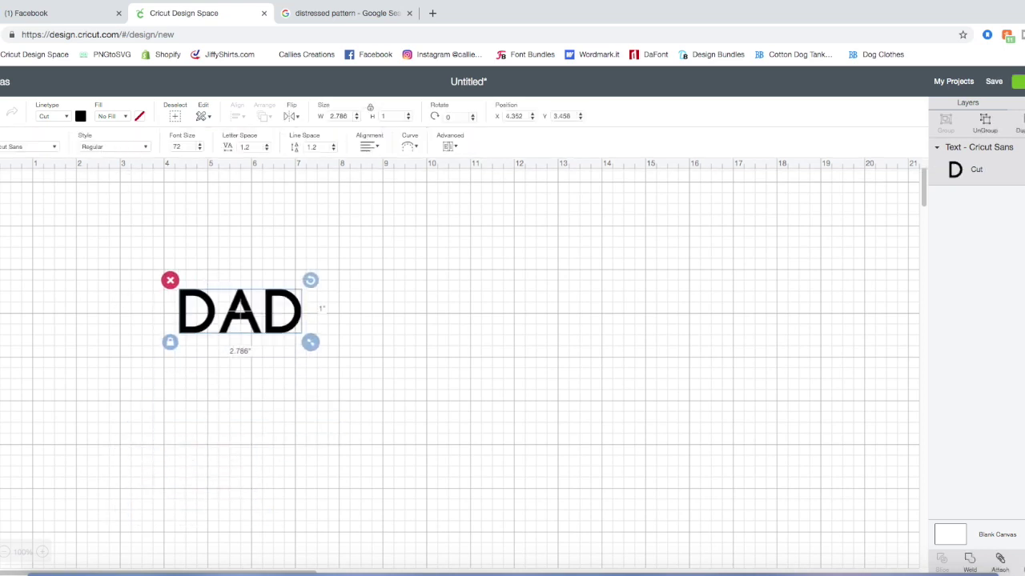
{"action": "left_click", "coordinate": [26, 148]}
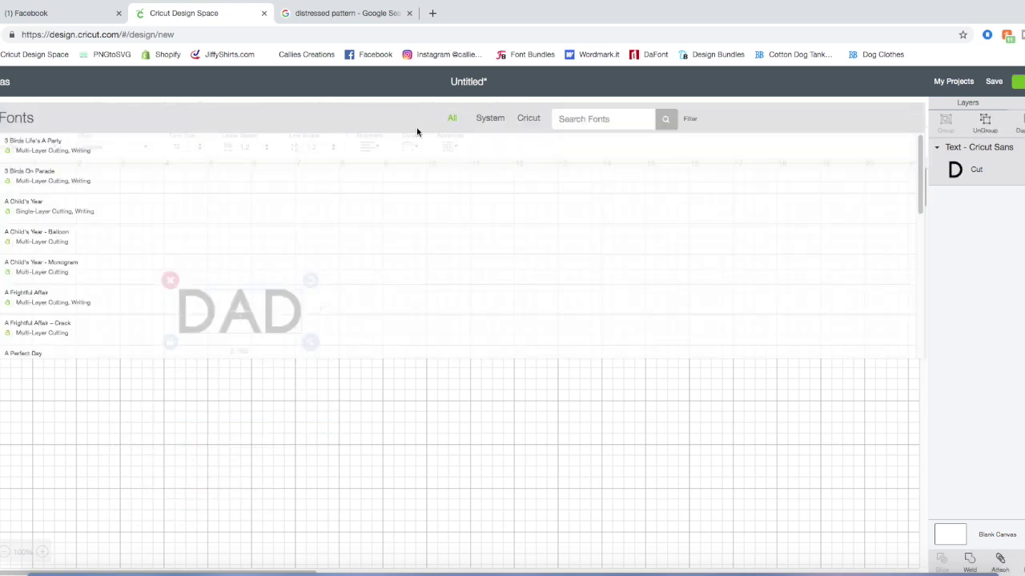
{"action": "left_click", "coordinate": [581, 118]}
{"action": "type", "text": "impact"}
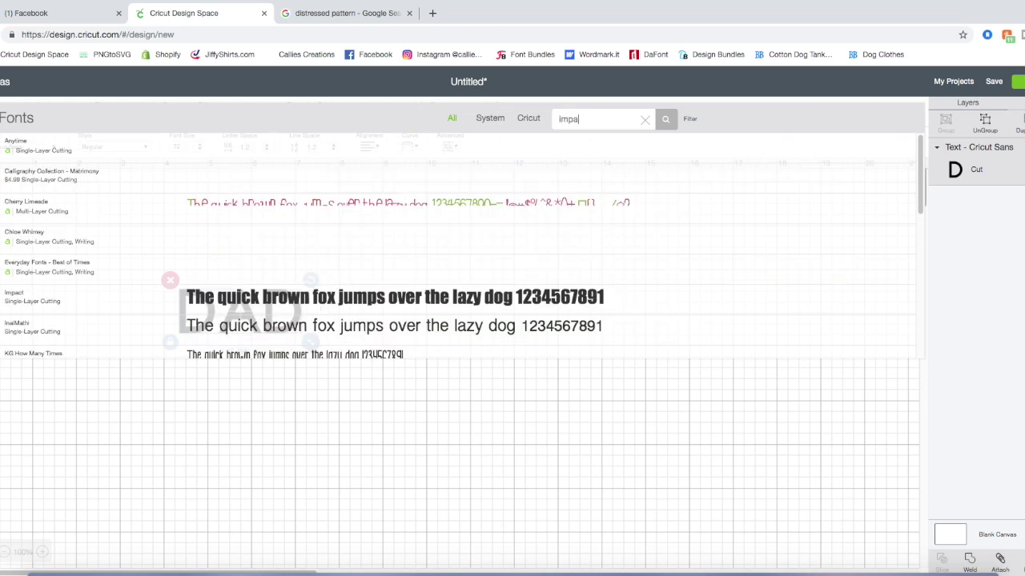
{"action": "left_click", "coordinate": [460, 168]}
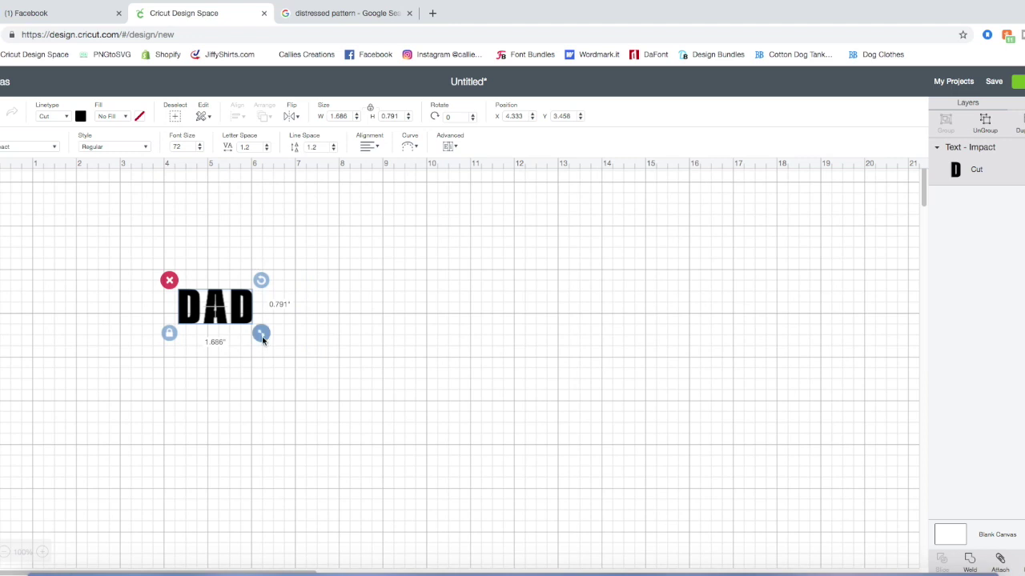
{"action": "left_click_drag", "start_coordinate": [261, 333], "coordinate": [507, 448]}
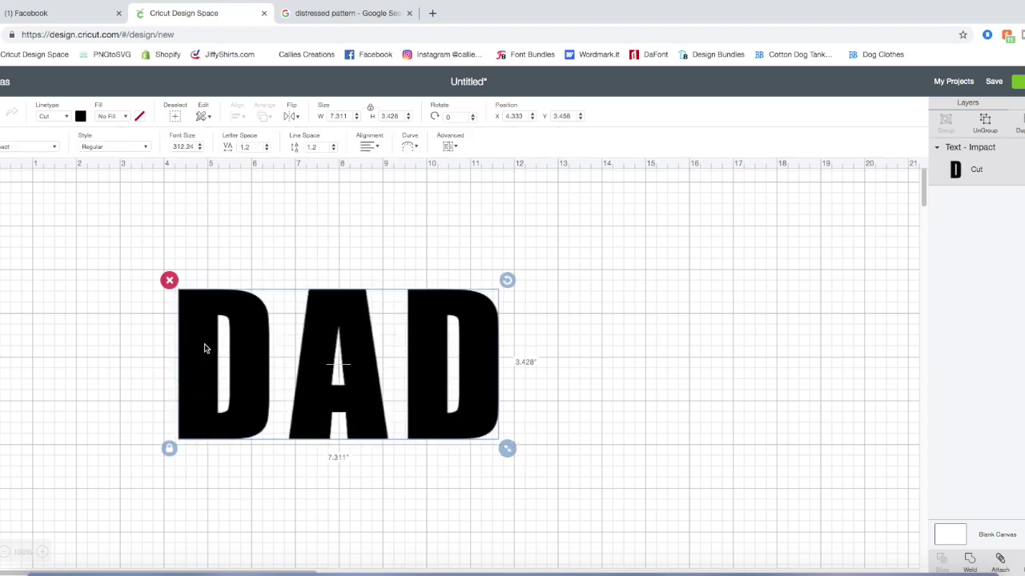
{"action": "left_click_drag", "start_coordinate": [205, 348], "coordinate": [279, 233]}
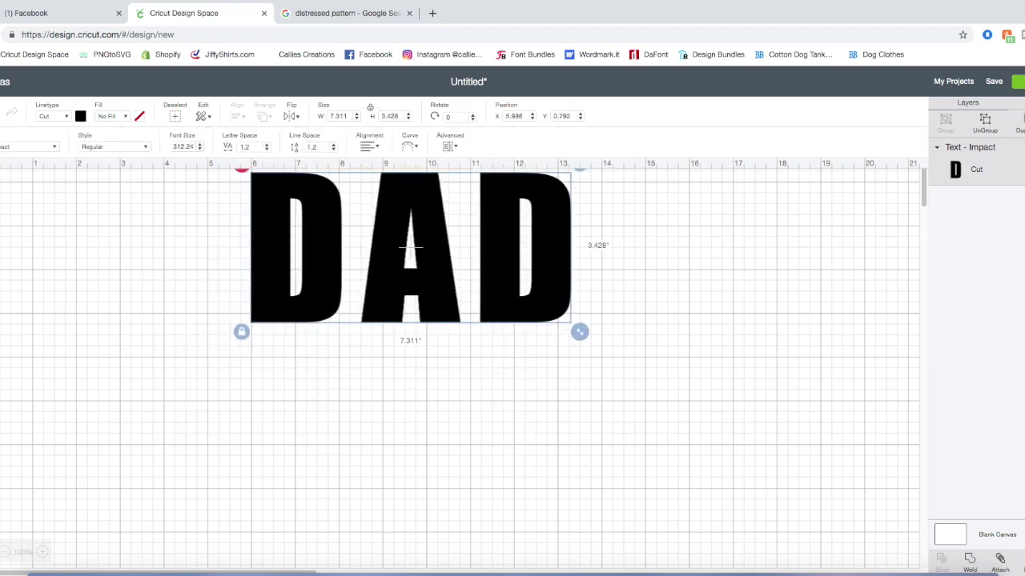
Step: Add a square from Shapes below DAD and enlarge it to about 5.2 inches
{"action": "left_click", "coordinate": [4, 240]}
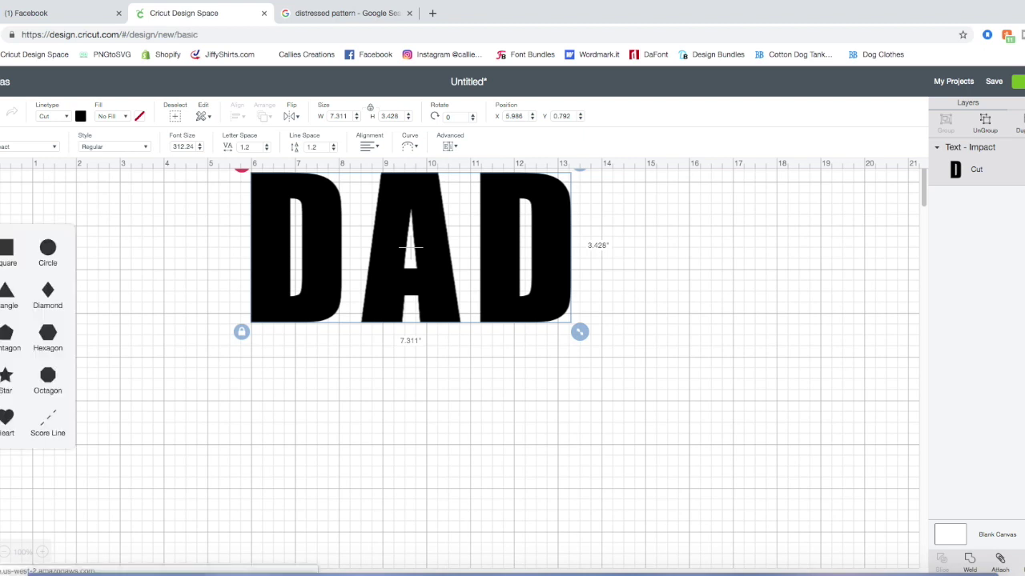
{"action": "left_click", "coordinate": [7, 250]}
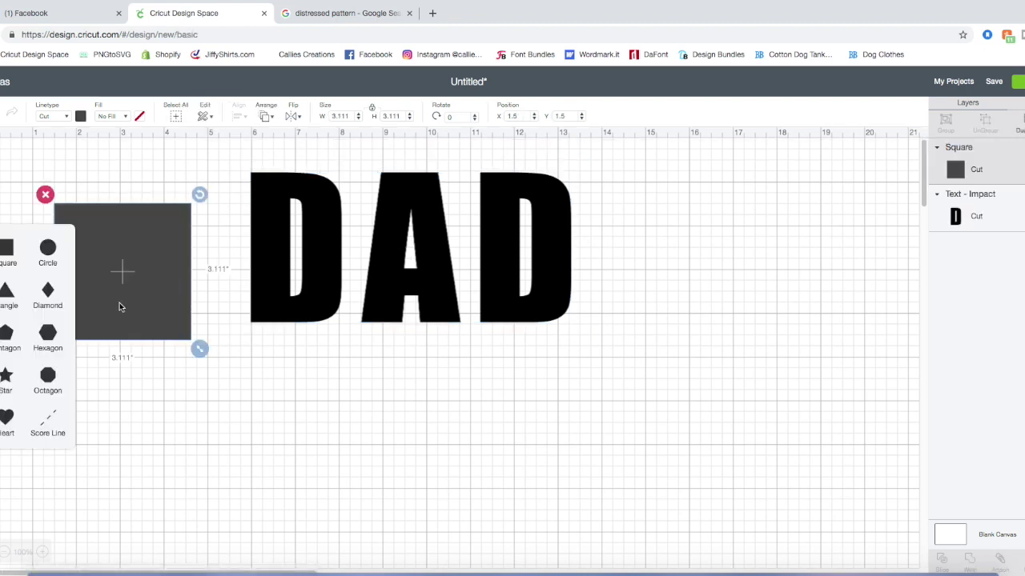
{"action": "left_click_drag", "start_coordinate": [119, 303], "coordinate": [468, 570]}
{"action": "left_click_drag", "start_coordinate": [322, 514], "coordinate": [289, 475]}
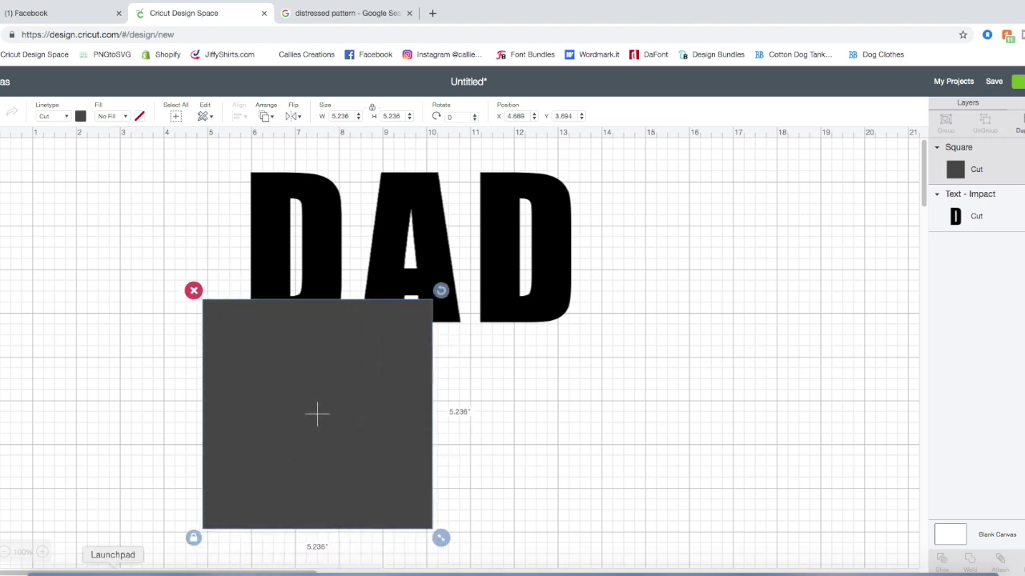
Step: Unlock proportions, stretch it into an 8.694 by 3.917 inch rectangle under DAD, and colour it black
{"action": "left_click", "coordinate": [193, 537]}
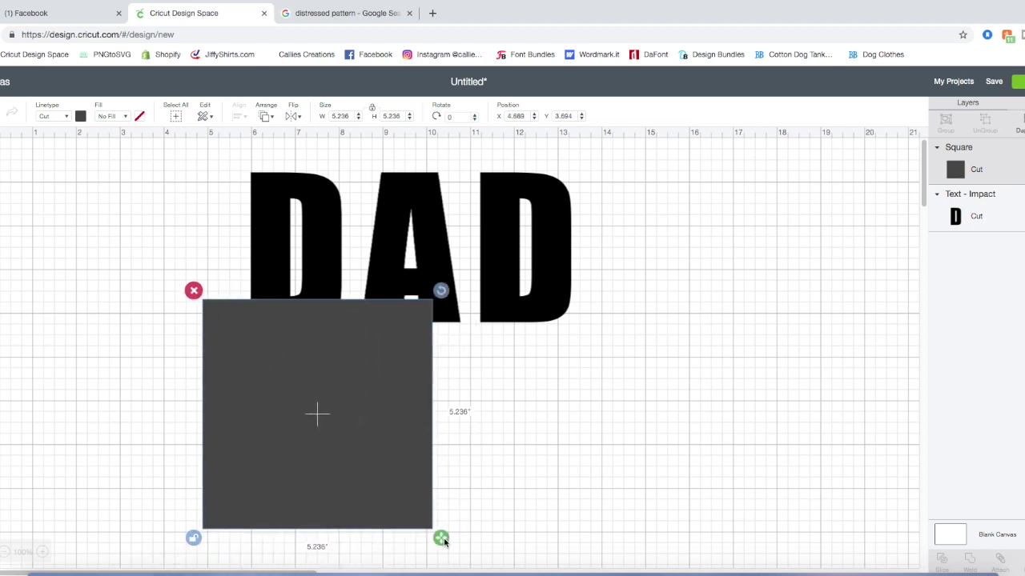
{"action": "left_click_drag", "start_coordinate": [444, 542], "coordinate": [595, 484]}
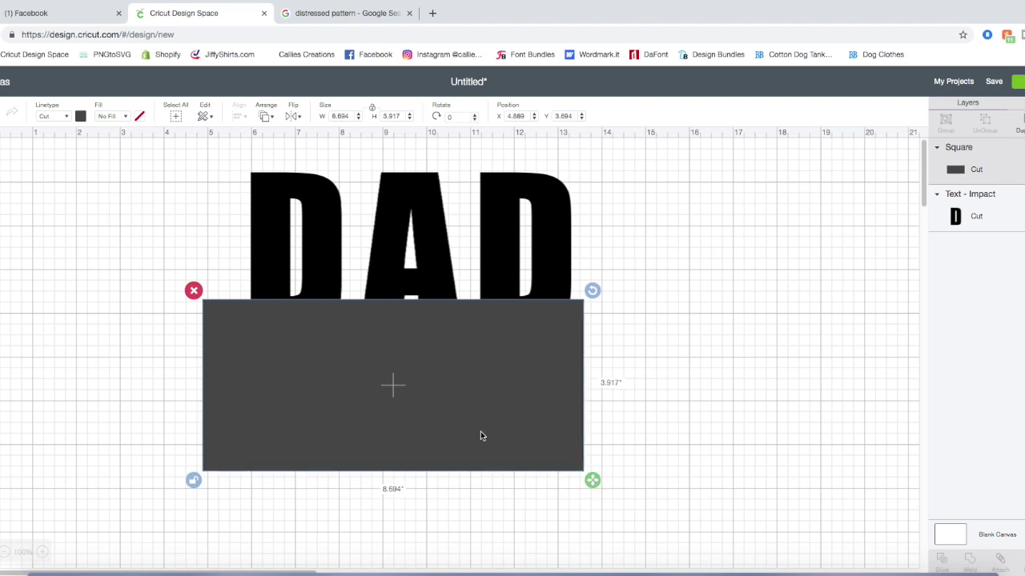
{"action": "left_click_drag", "start_coordinate": [481, 436], "coordinate": [504, 472]}
{"action": "left_click", "coordinate": [80, 116]}
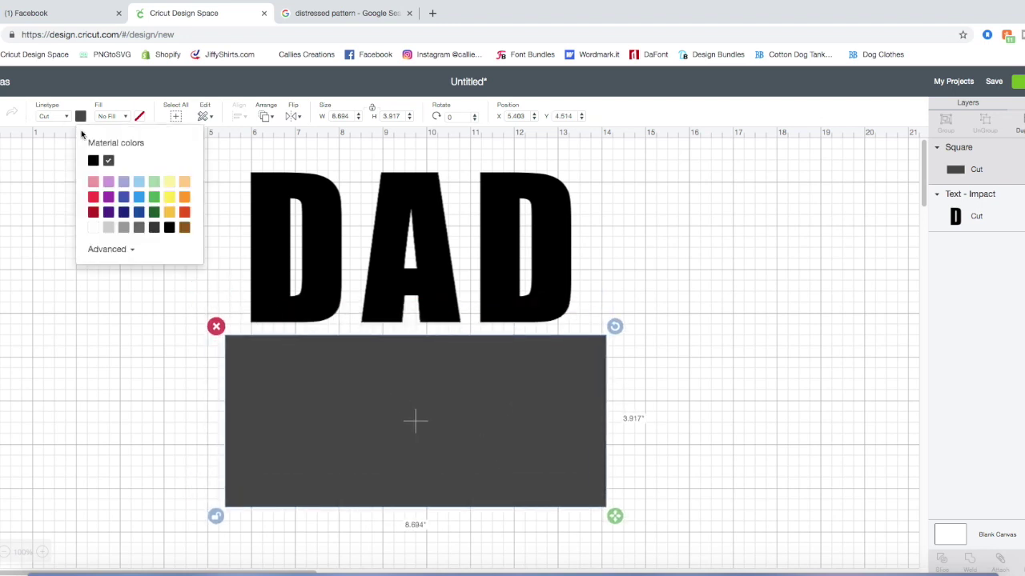
{"action": "left_click", "coordinate": [93, 160]}
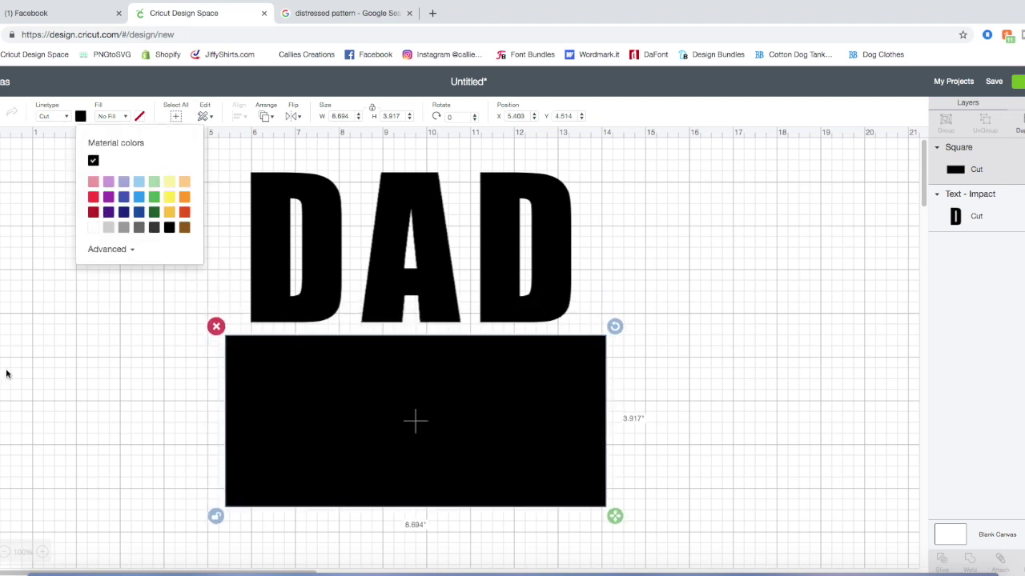
{"action": "left_click", "coordinate": [93, 393]}
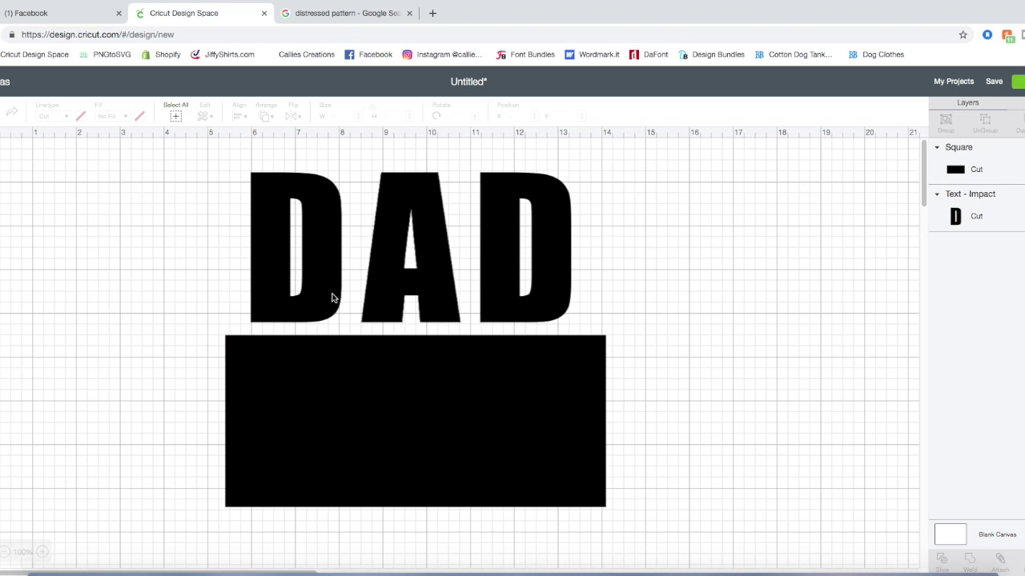
Step: Save a grunge texture from the 'distressed pattern' Google Images results to the Desktop as distressed.jpg
{"action": "left_click", "coordinate": [309, 14]}
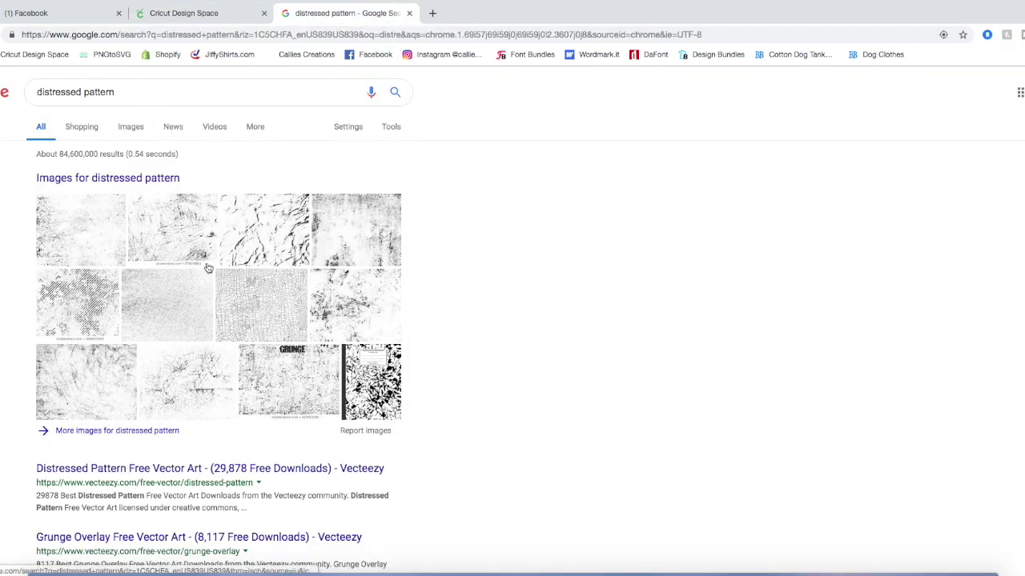
{"action": "left_click", "coordinate": [349, 240]}
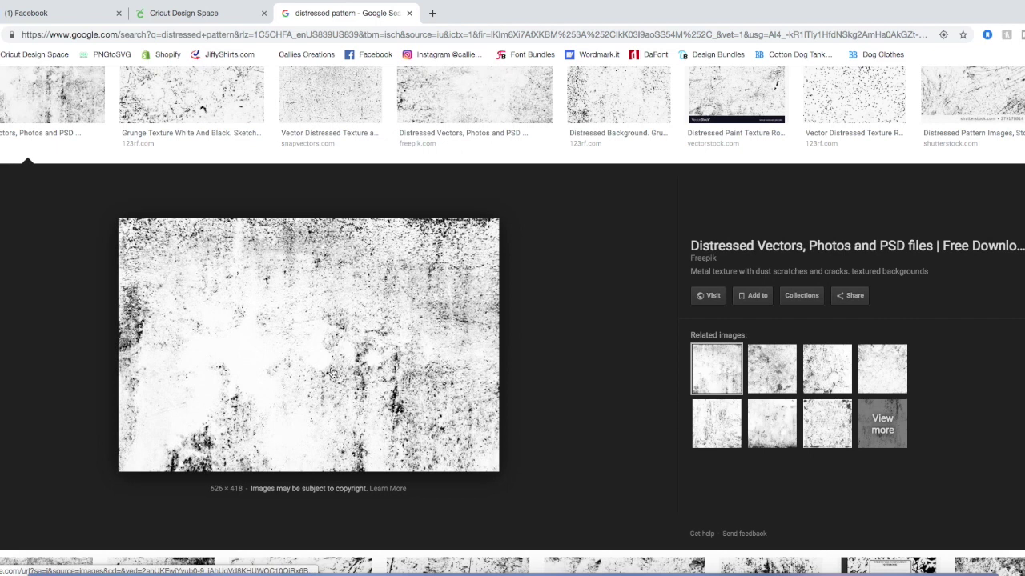
{"action": "right_click", "coordinate": [330, 367]}
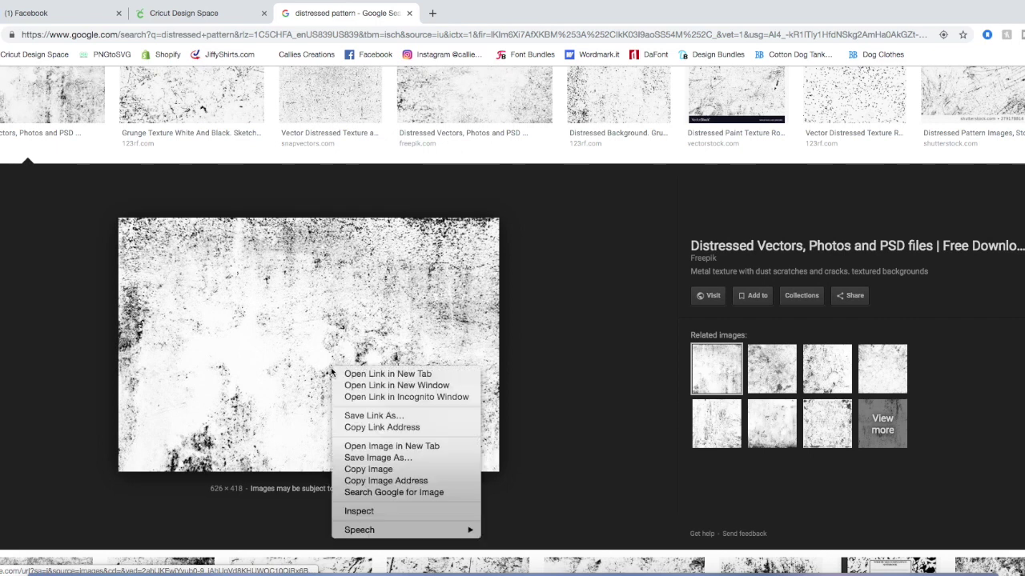
{"action": "left_click", "coordinate": [391, 457]}
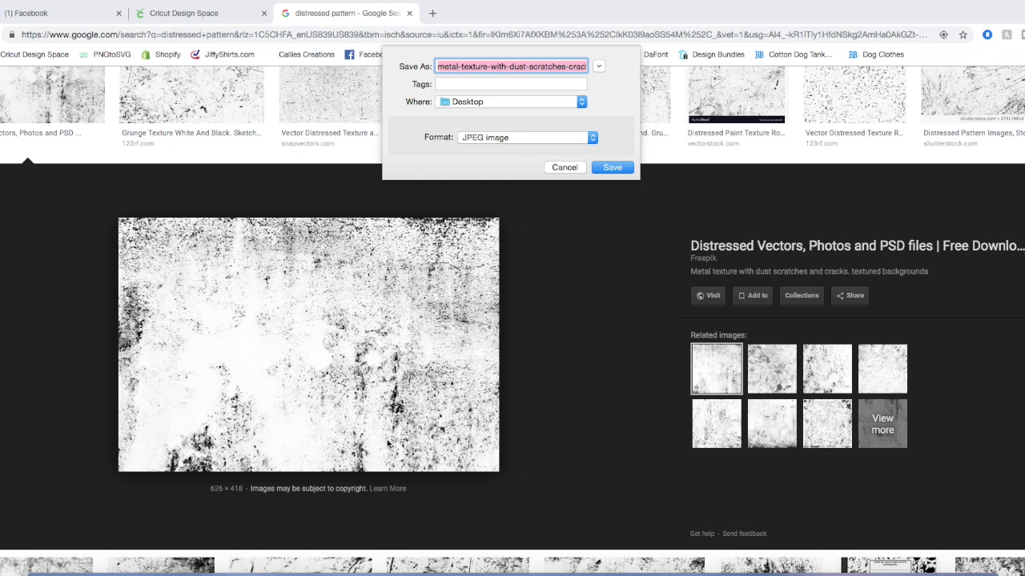
{"action": "type", "text": "distressed"}
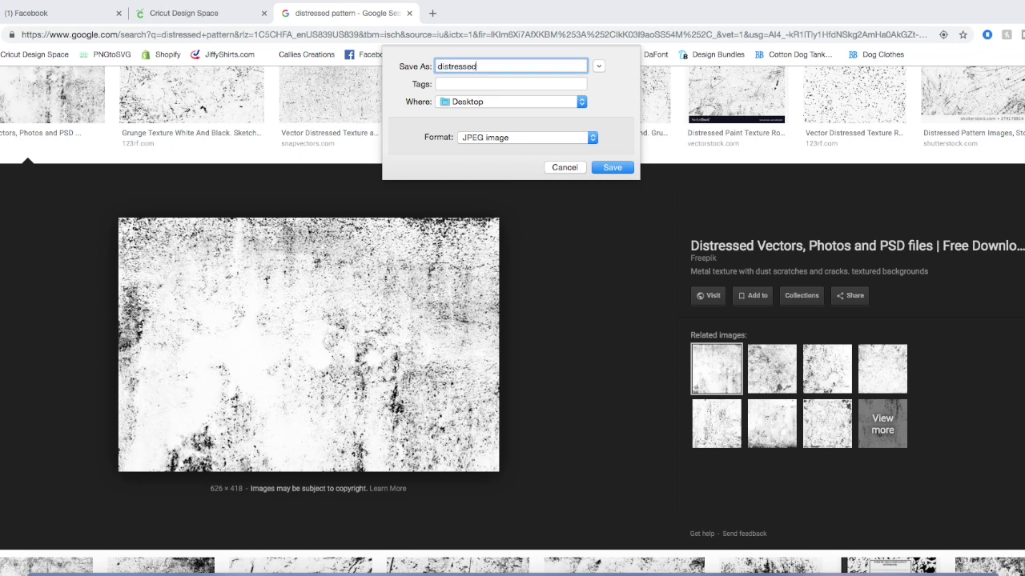
{"action": "left_click", "coordinate": [623, 168]}
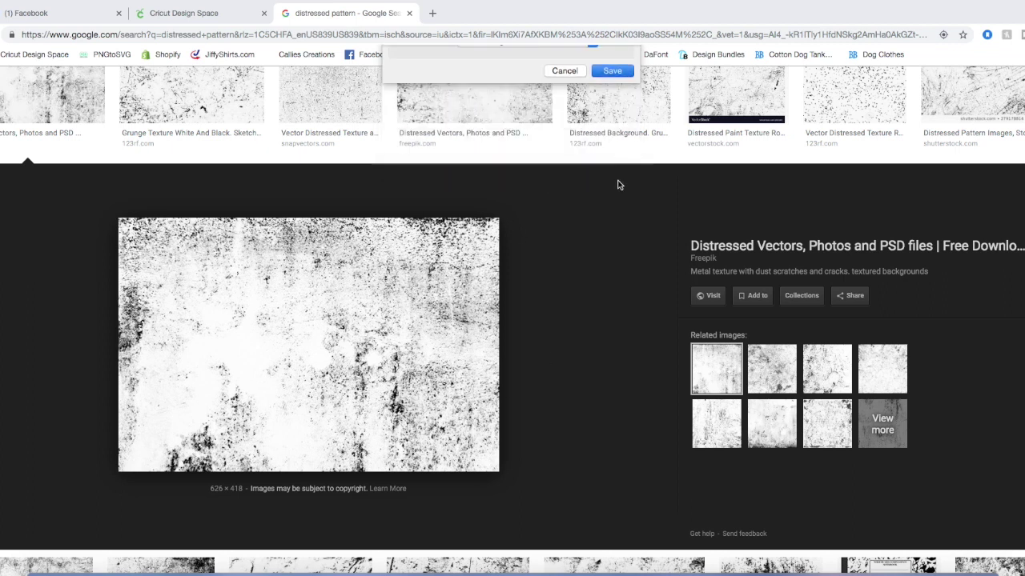
Step: Back in Cricut Design Space, upload distressed.jpg from the Desktop as a new image
{"action": "left_click", "coordinate": [184, 13]}
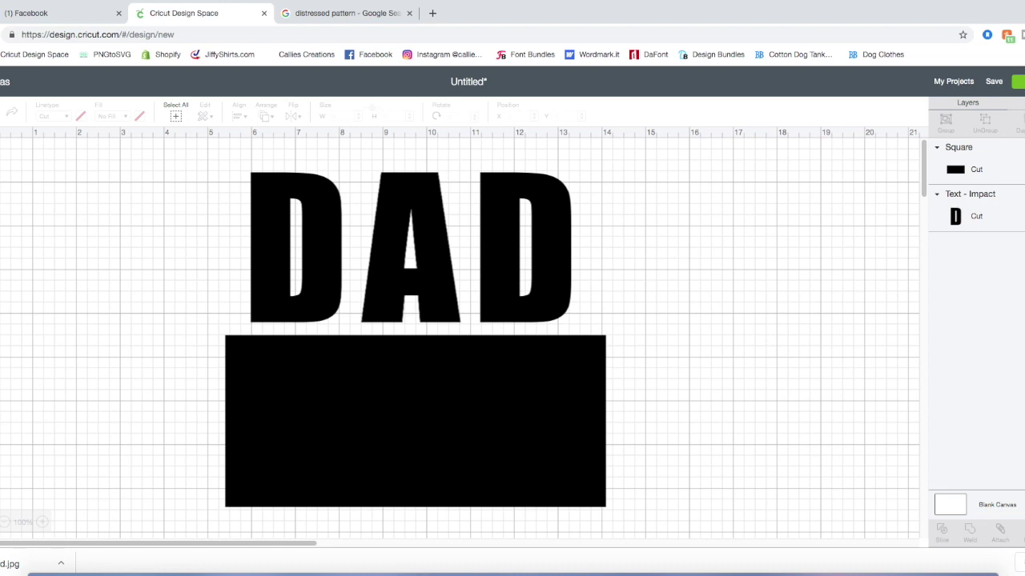
{"action": "left_click", "coordinate": [2, 352]}
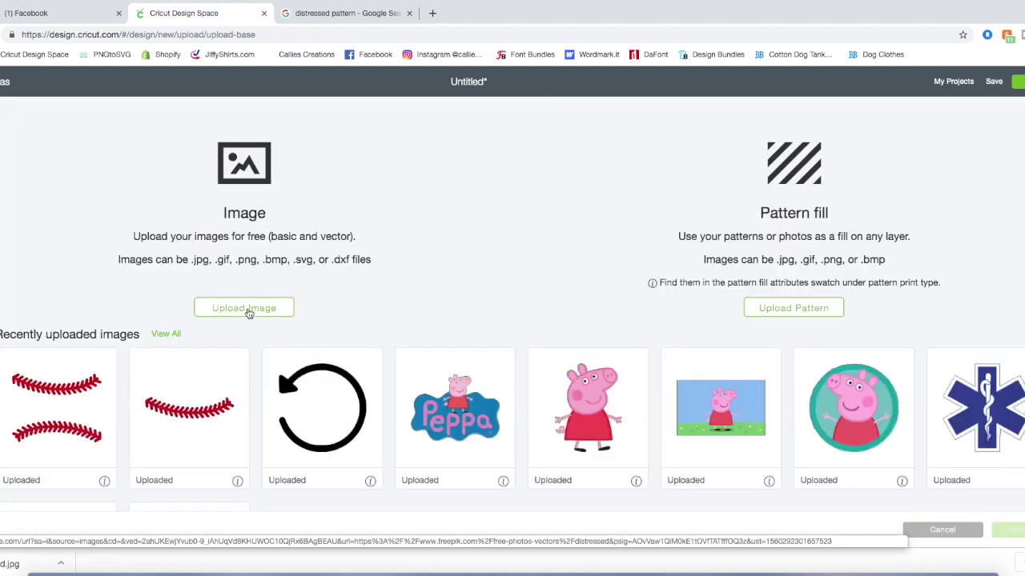
{"action": "left_click", "coordinate": [247, 311]}
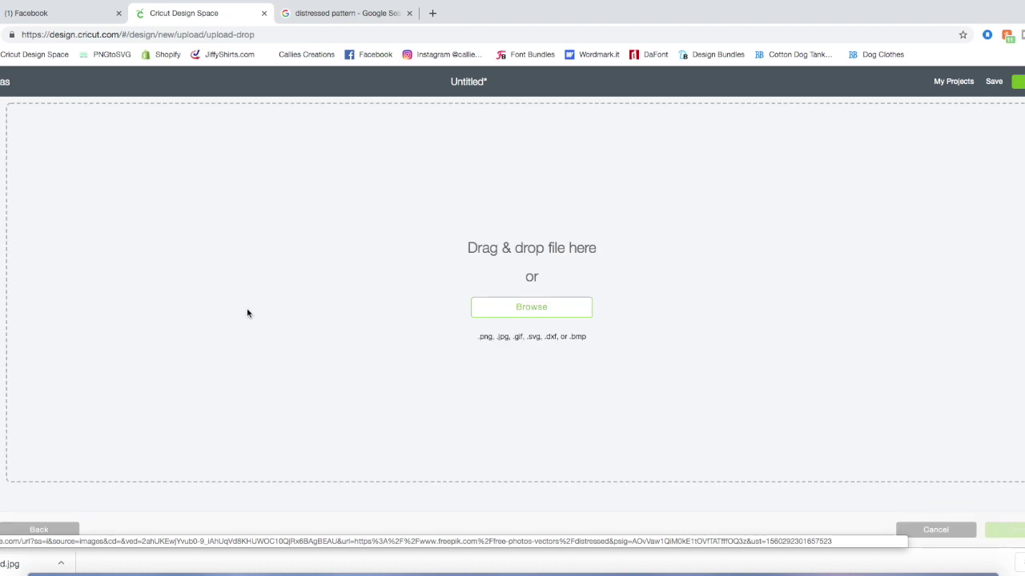
{"action": "left_click", "coordinate": [527, 314]}
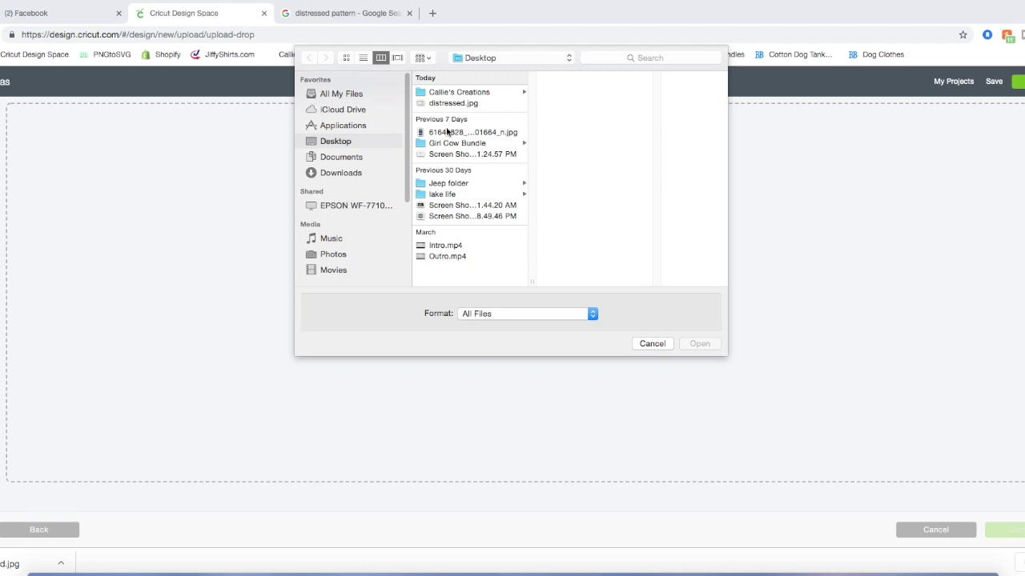
{"action": "left_click", "coordinate": [453, 102]}
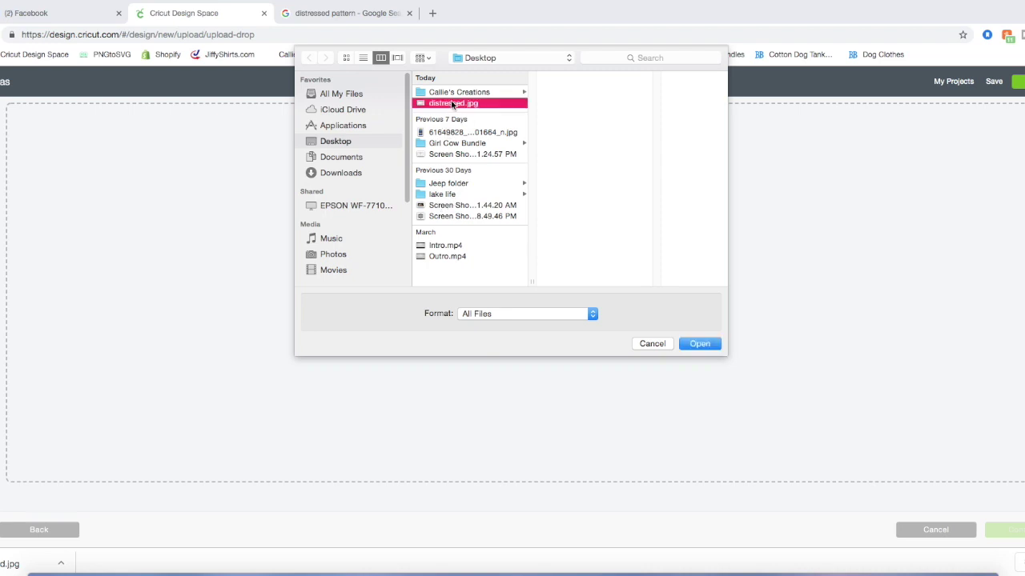
{"action": "left_click", "coordinate": [707, 349]}
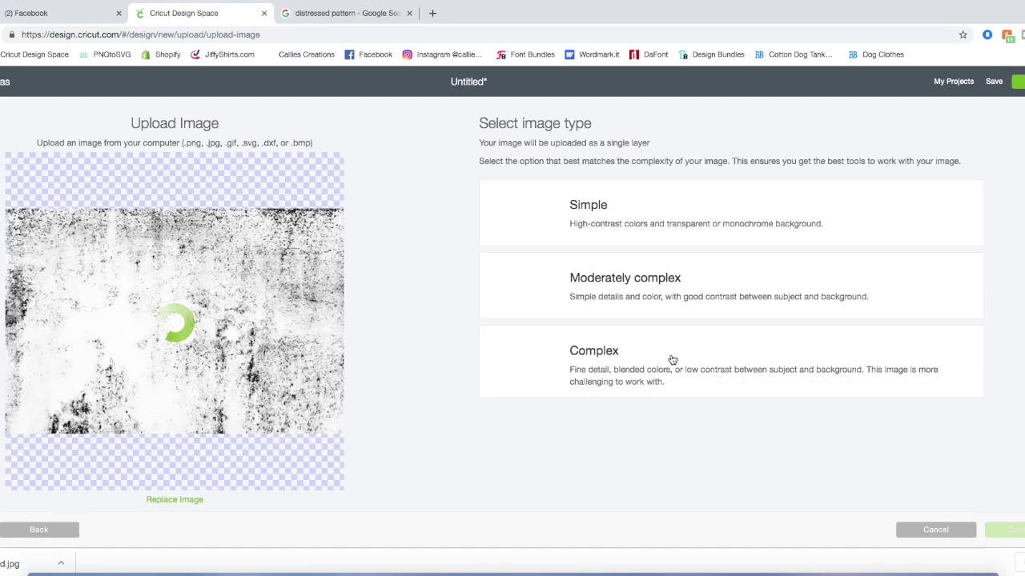
Step: Set the uploaded texture's image type to Simple and continue to erasing
{"action": "left_click", "coordinate": [593, 372]}
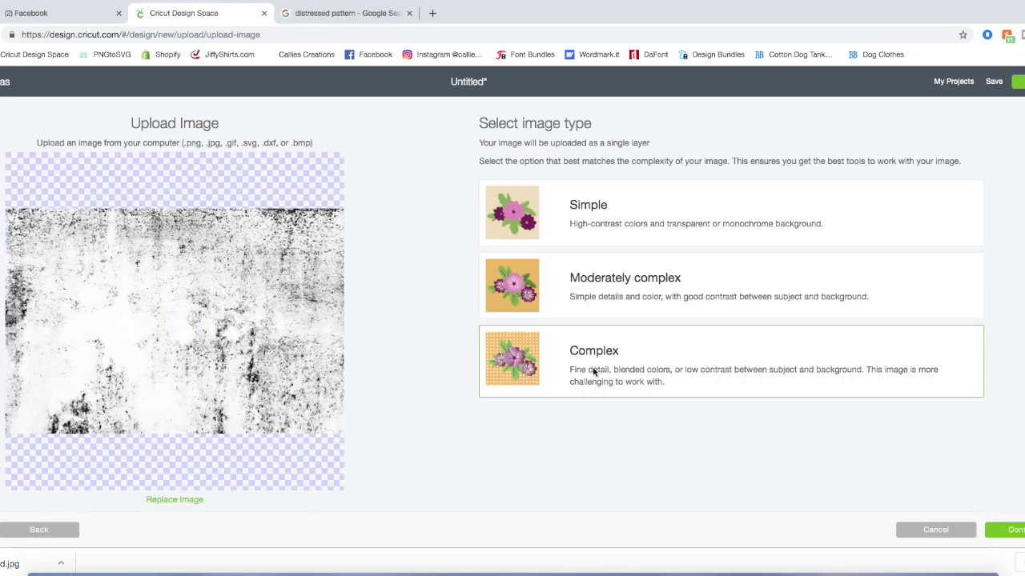
{"action": "left_click", "coordinate": [608, 296]}
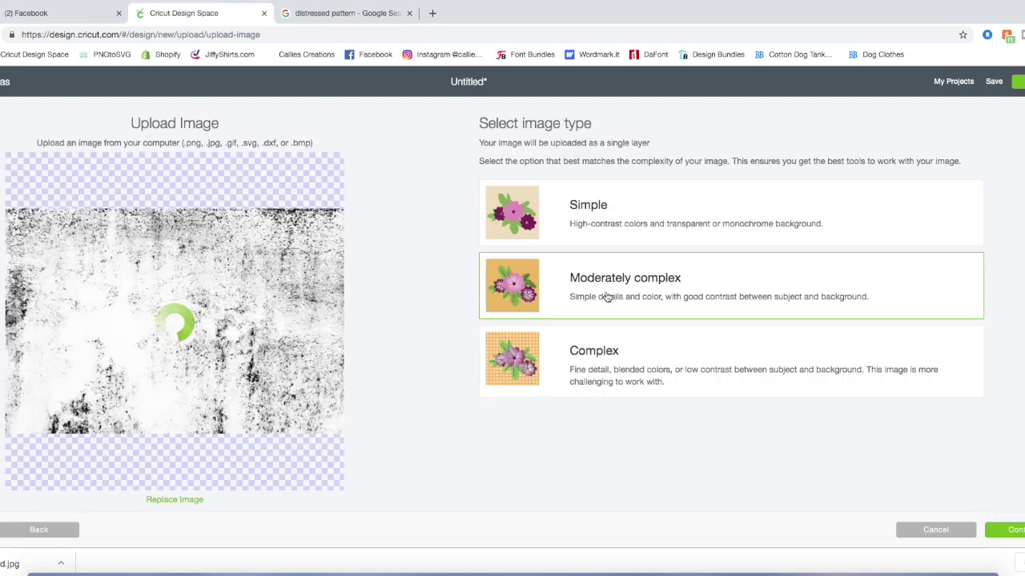
{"action": "left_click", "coordinate": [595, 218]}
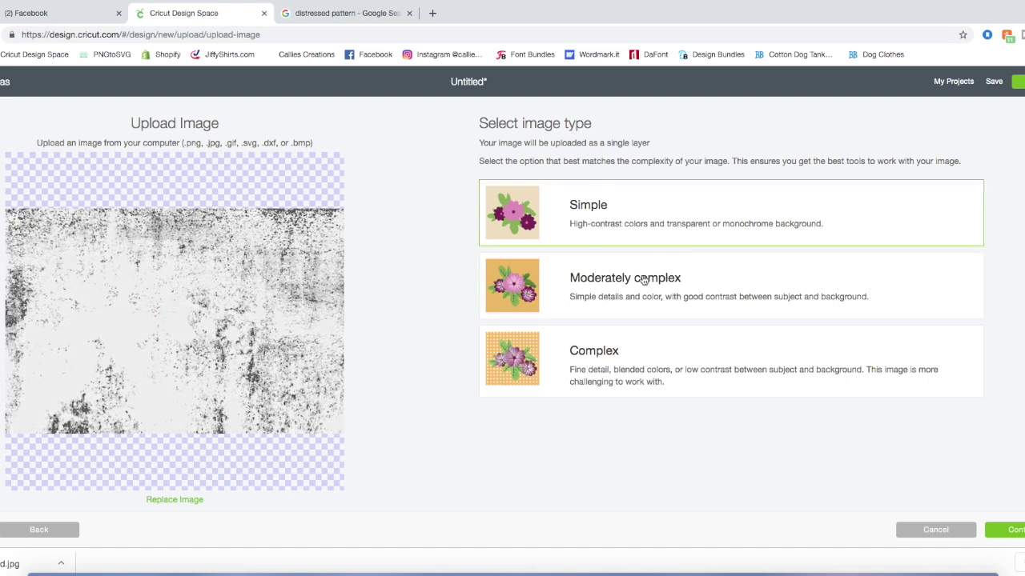
{"action": "left_click", "coordinate": [1013, 530]}
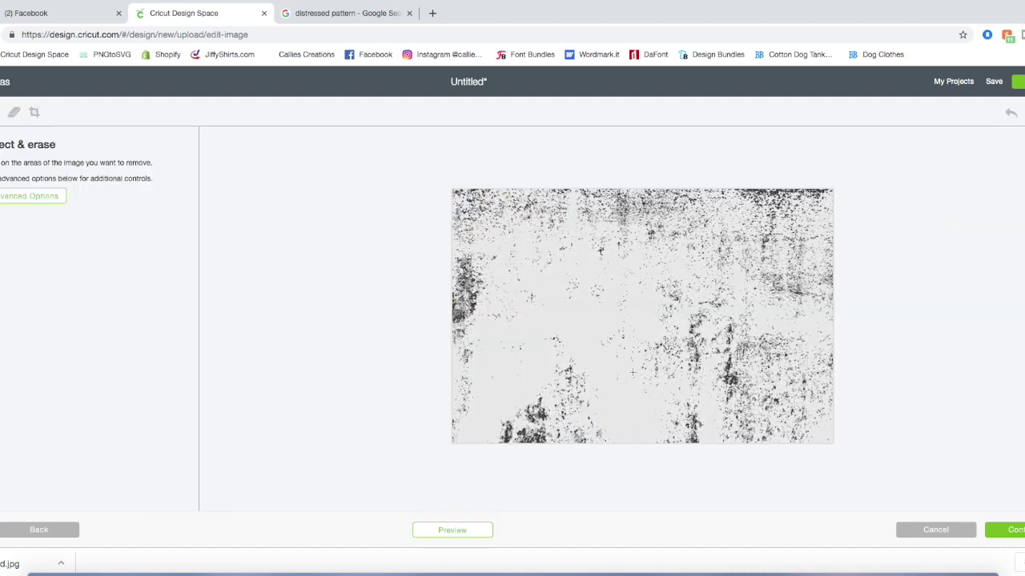
Step: Erase the light grey background and a stray dark patch at the left edge
{"action": "left_click", "coordinate": [579, 323]}
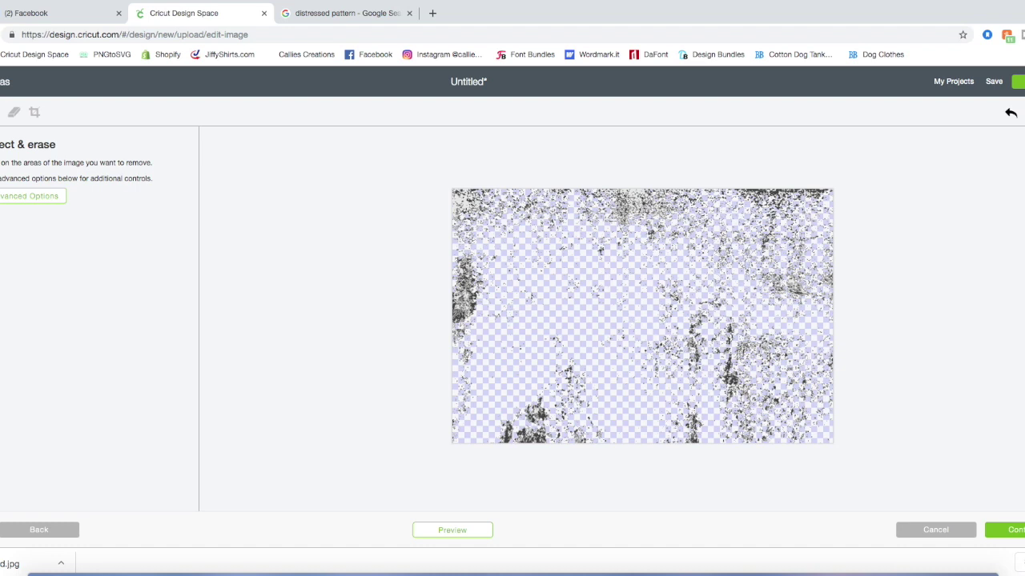
{"action": "scroll", "coordinate": [642, 312], "scroll_direction": "up", "scroll_amount": 3}
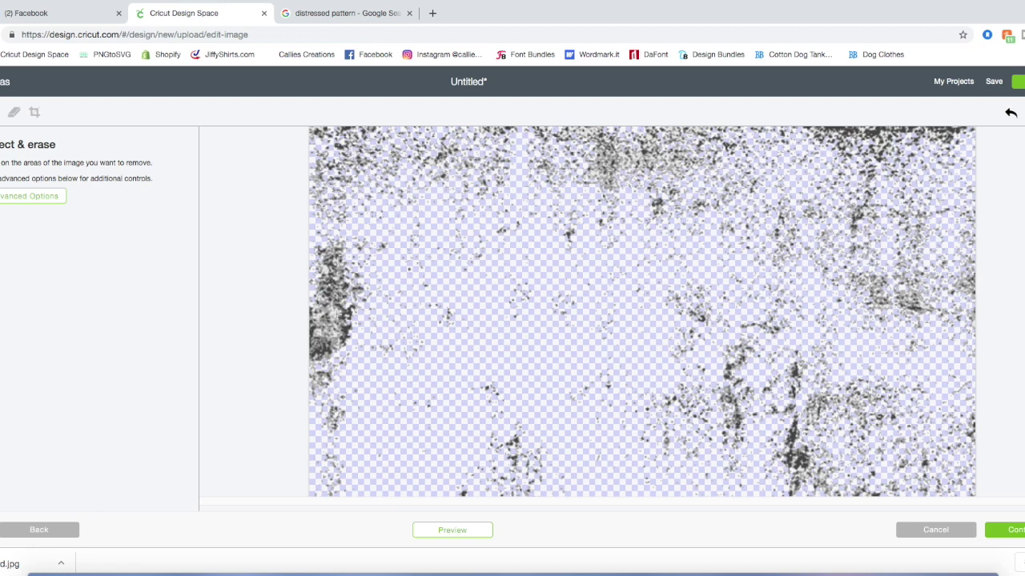
{"action": "left_click", "coordinate": [337, 333]}
Step: Save the cleaned texture to uploads as a cut image named distressed
{"action": "left_click", "coordinate": [1009, 532]}
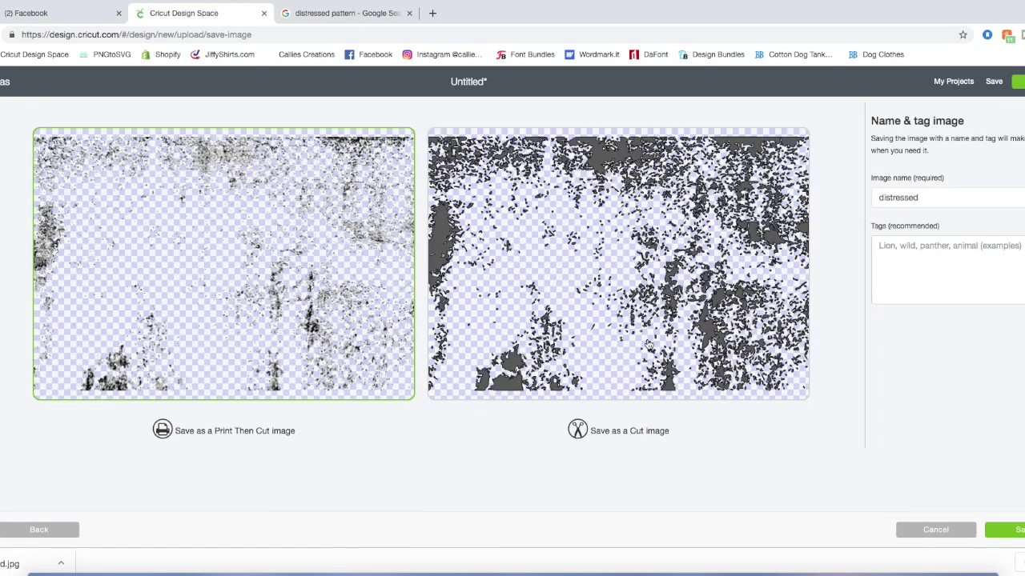
{"action": "left_click", "coordinate": [654, 336]}
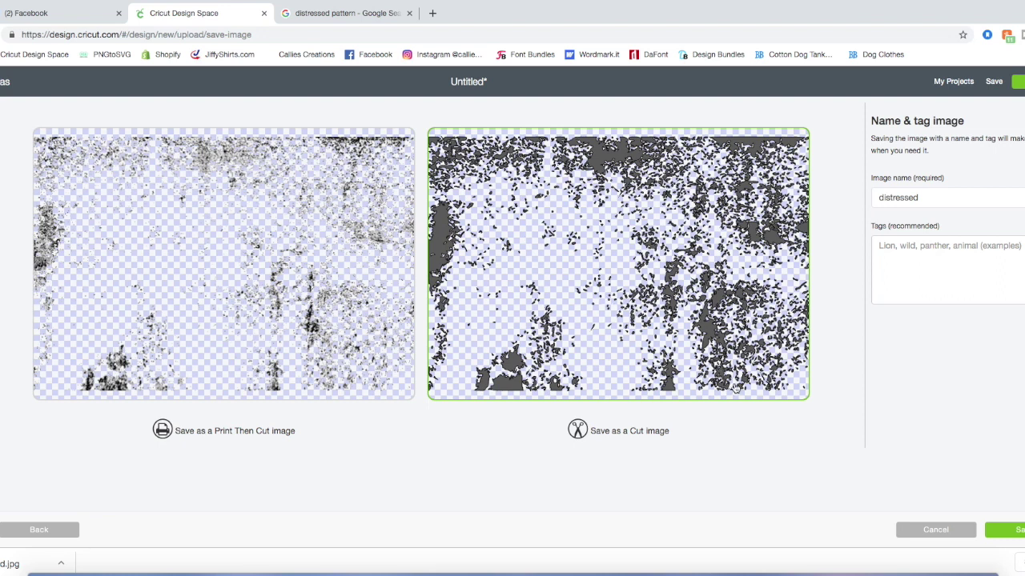
{"action": "left_click", "coordinate": [1005, 530]}
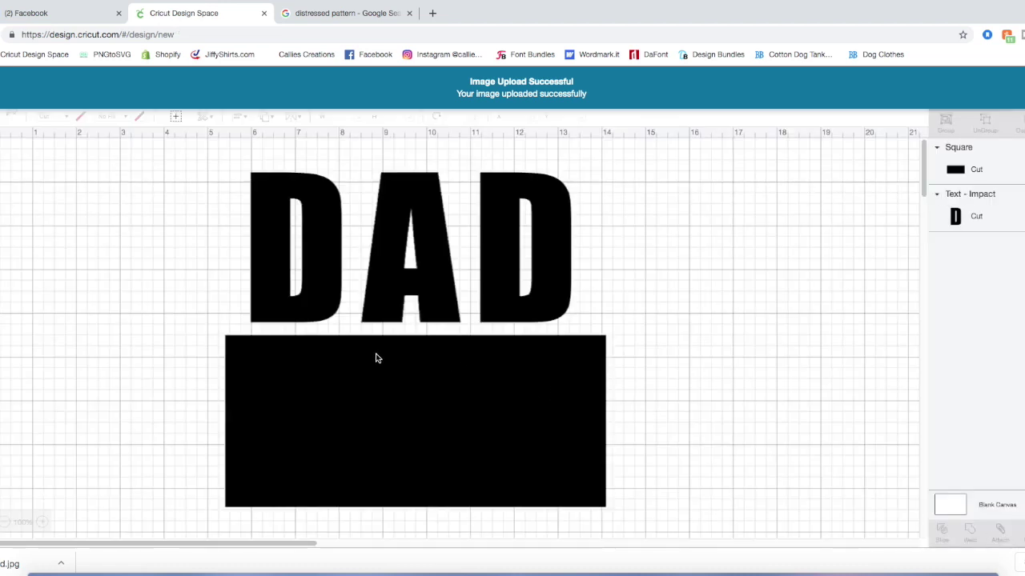
Step: Place the texture over DAD, enlarge it to 8.918 by 3.758 inches, and select both together
{"action": "left_click_drag", "start_coordinate": [199, 299], "coordinate": [336, 235]}
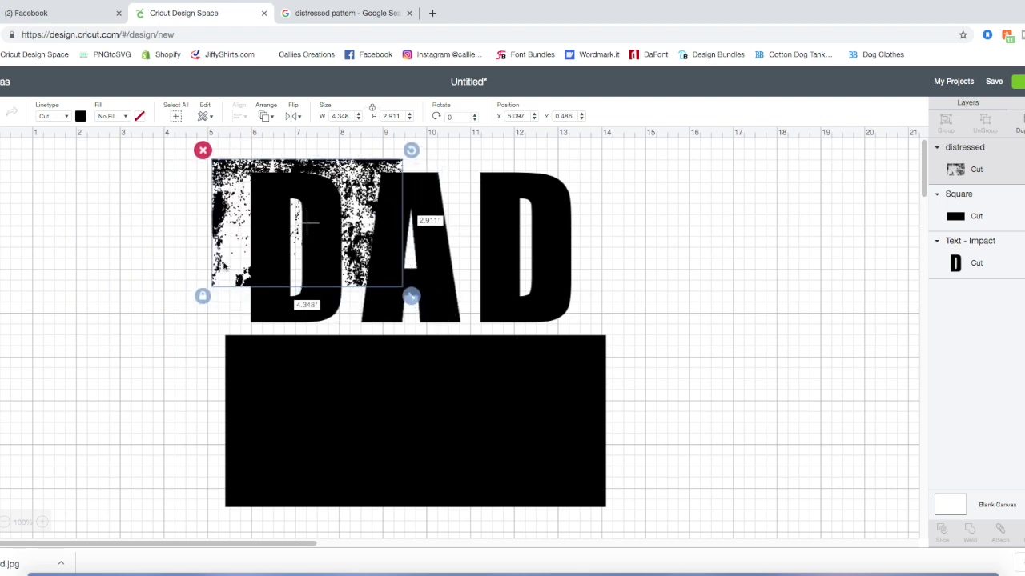
{"action": "left_click_drag", "start_coordinate": [408, 293], "coordinate": [612, 336]}
{"action": "left_click", "coordinate": [663, 384]}
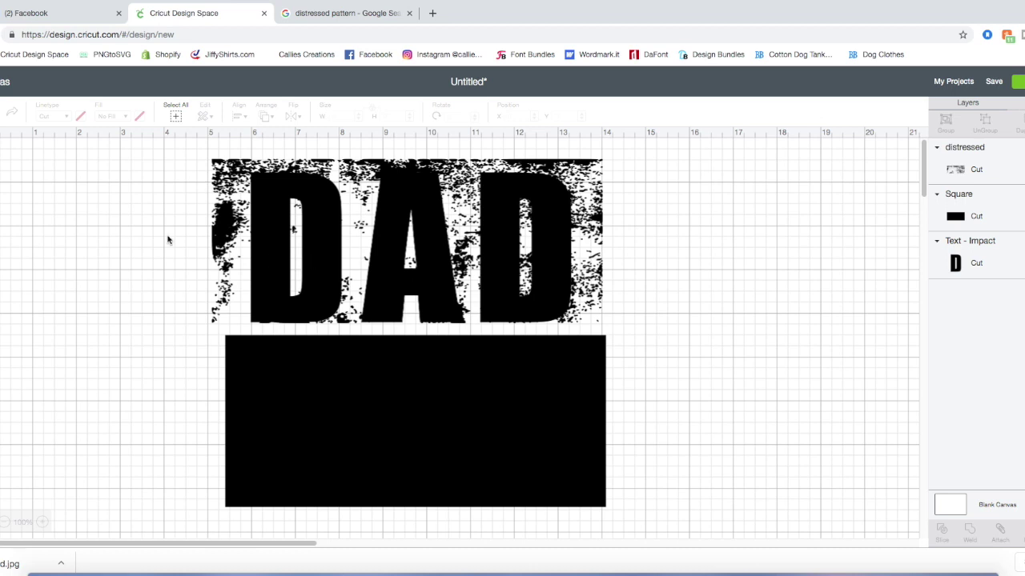
{"action": "left_click_drag", "start_coordinate": [155, 216], "coordinate": [638, 286]}
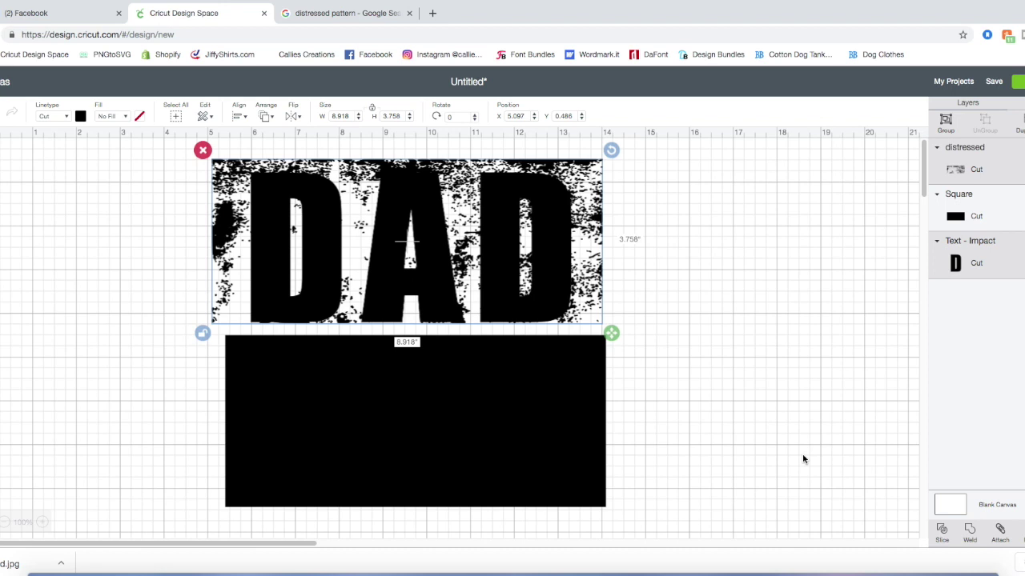
Step: Slice the texture out of DAD and separate the slice results from the black rectangle
{"action": "left_click", "coordinate": [942, 538]}
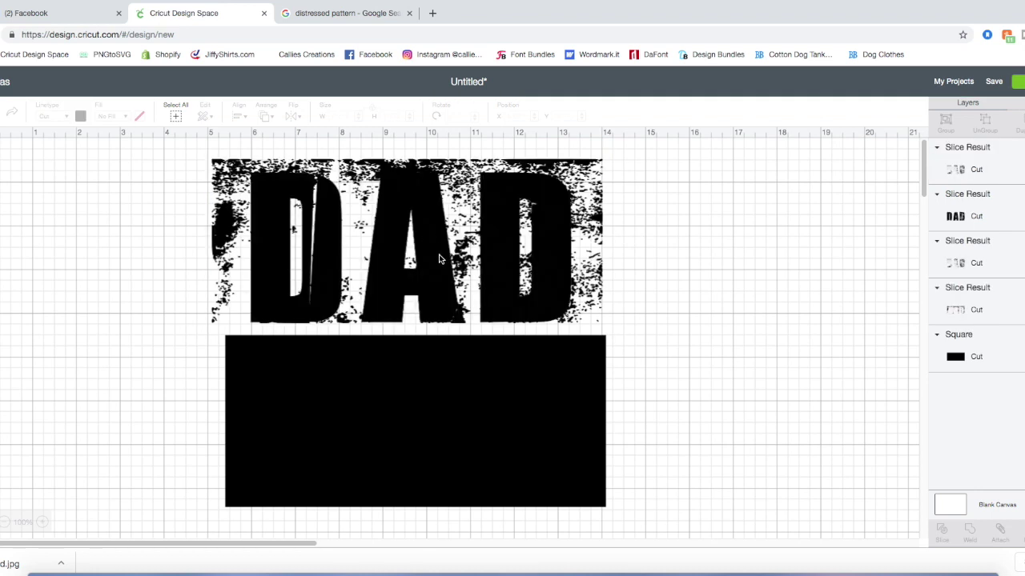
{"action": "left_click_drag", "start_coordinate": [439, 258], "coordinate": [800, 259]}
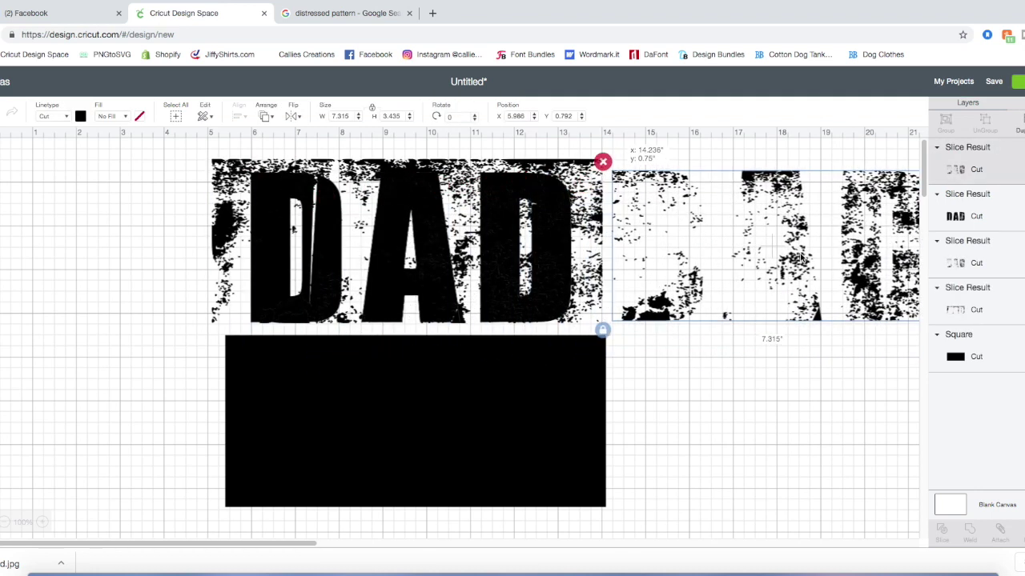
{"action": "left_click_drag", "start_coordinate": [579, 442], "coordinate": [450, 449]}
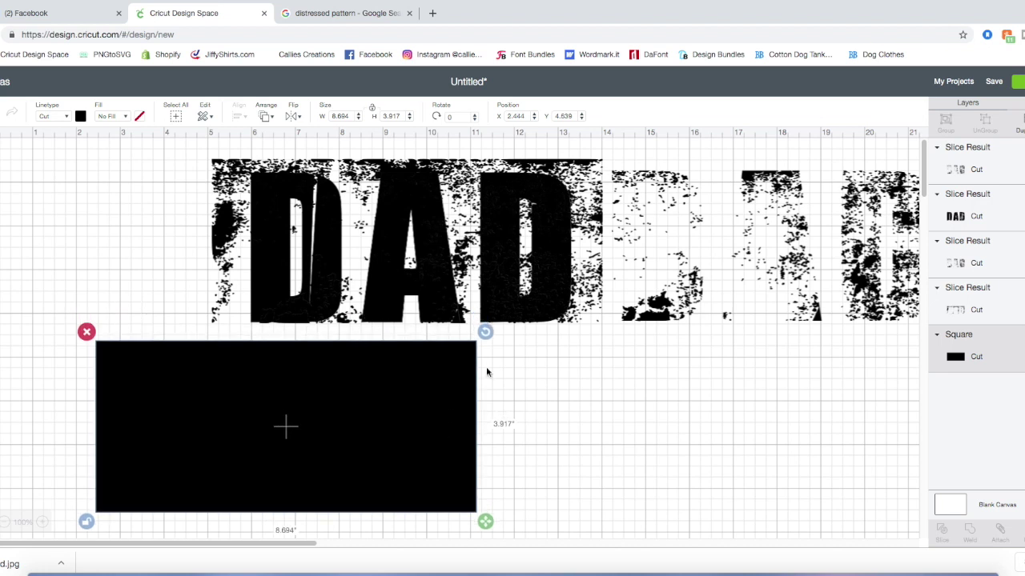
{"action": "left_click_drag", "start_coordinate": [529, 284], "coordinate": [841, 472]}
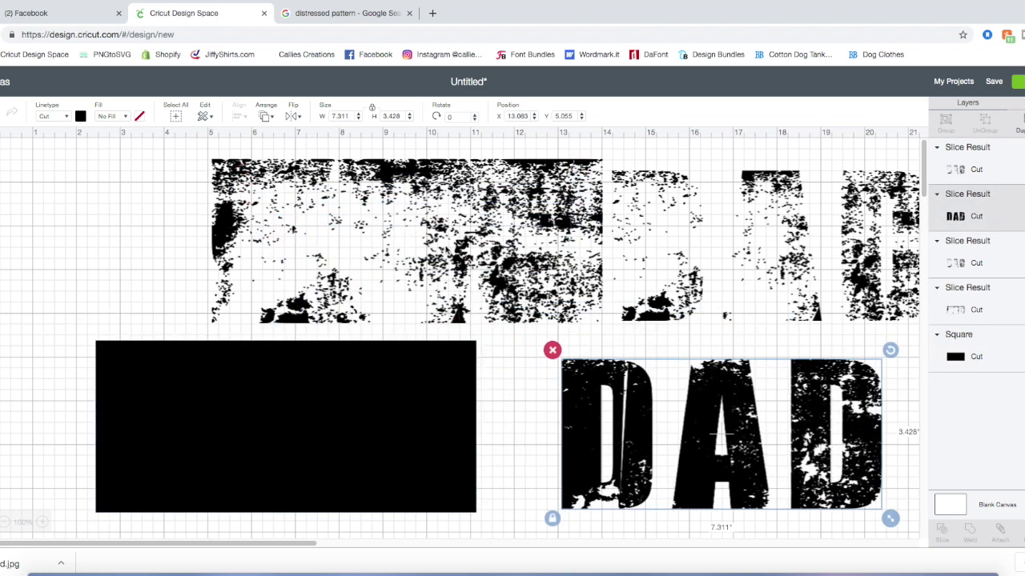
Step: Delete the leftover texture pieces and one faded DAD remnant
{"action": "left_click", "coordinate": [445, 253]}
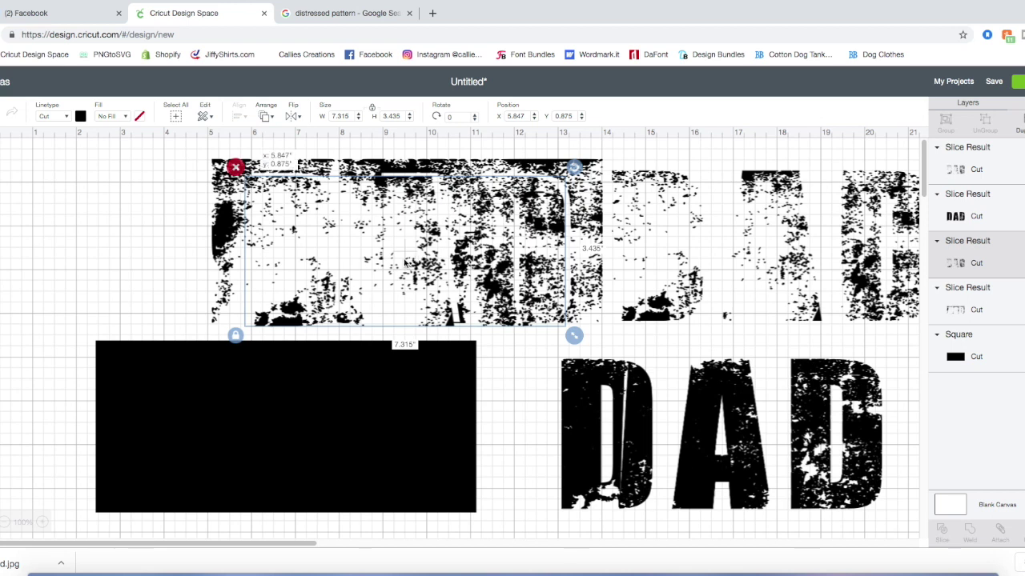
{"action": "left_click_drag", "start_coordinate": [405, 261], "coordinate": [176, 247]}
{"action": "left_click", "coordinate": [432, 172]}
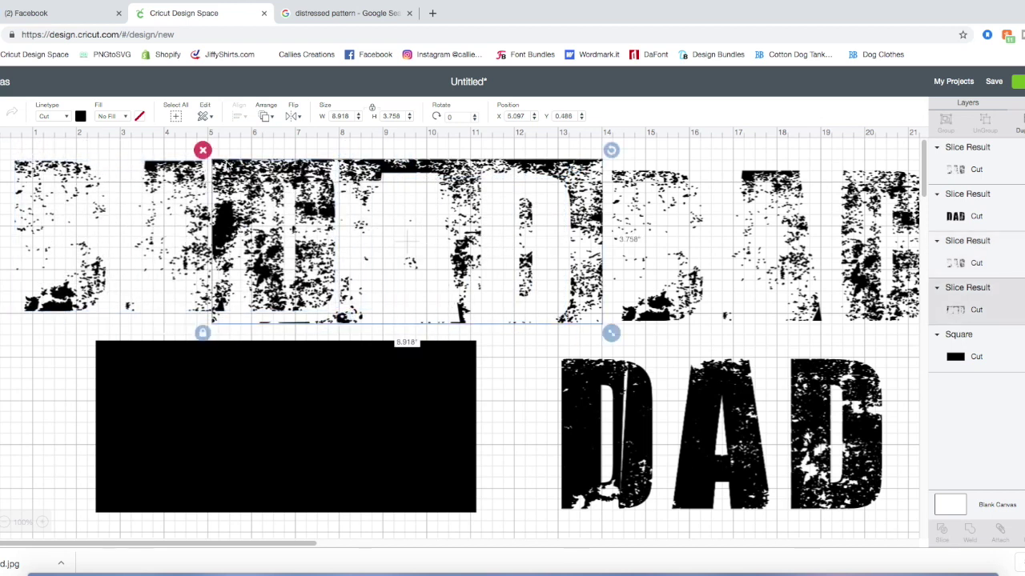
{"action": "left_click", "coordinate": [213, 156]}
{"action": "left_click", "coordinate": [407, 167]}
{"action": "left_click", "coordinate": [202, 150]}
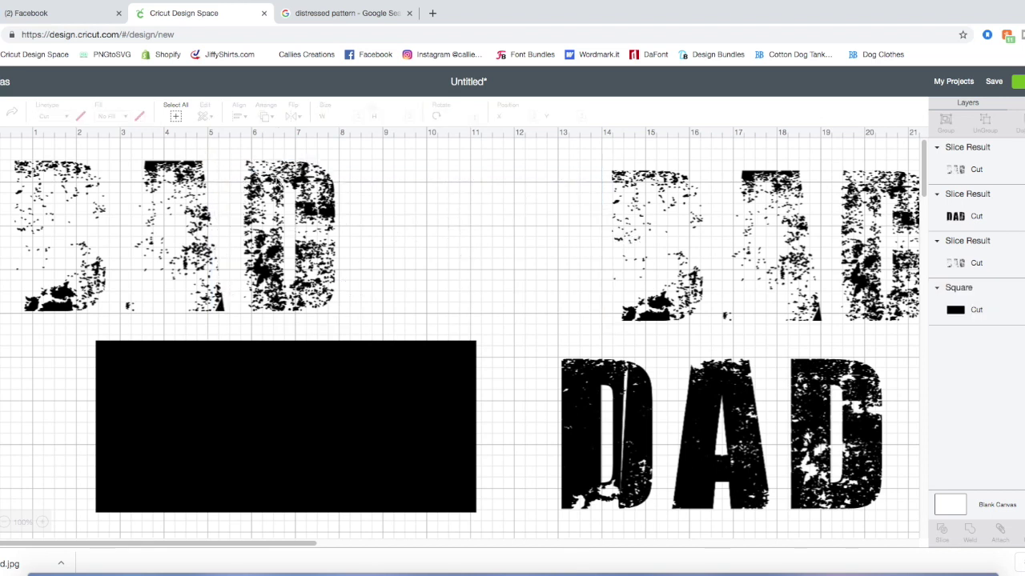
{"action": "left_click_drag", "start_coordinate": [100, 170], "coordinate": [312, 172]}
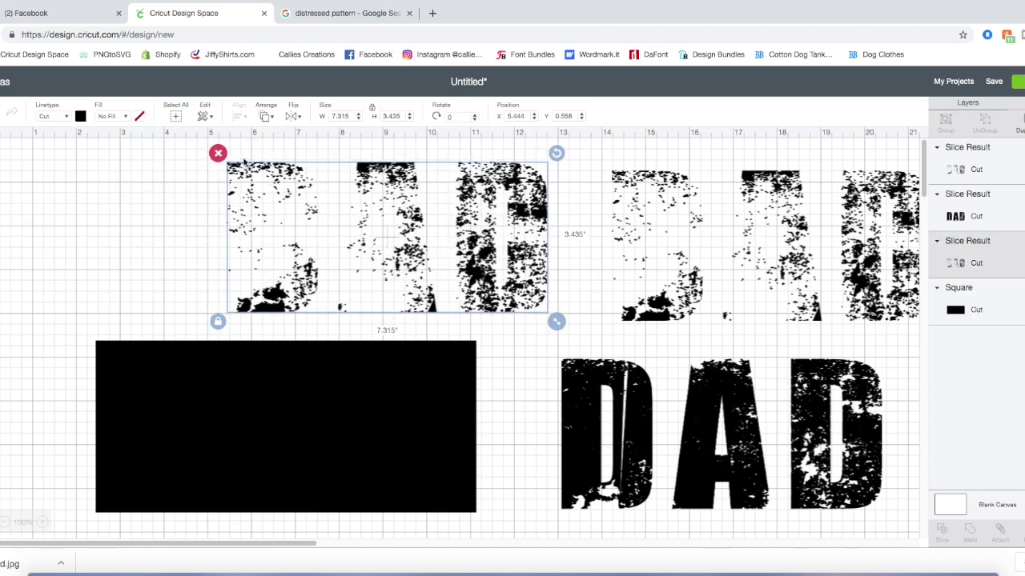
{"action": "left_click", "coordinate": [218, 153]}
Step: Remove the other faded DAD remnant and place the distressed DAD above the black rectangle
{"action": "left_click", "coordinate": [616, 226]}
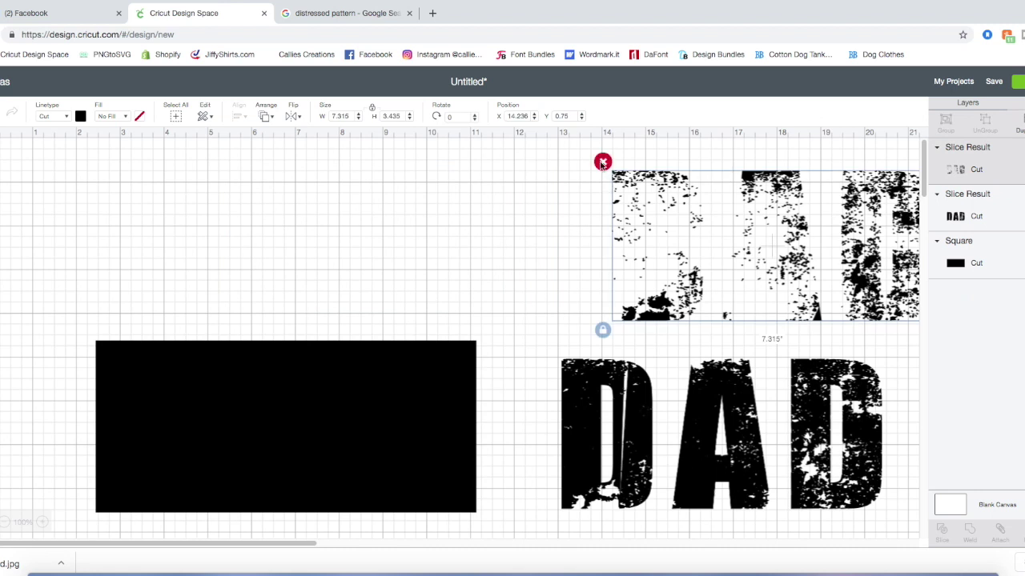
{"action": "left_click", "coordinate": [601, 160]}
{"action": "left_click_drag", "start_coordinate": [699, 432], "coordinate": [267, 225]}
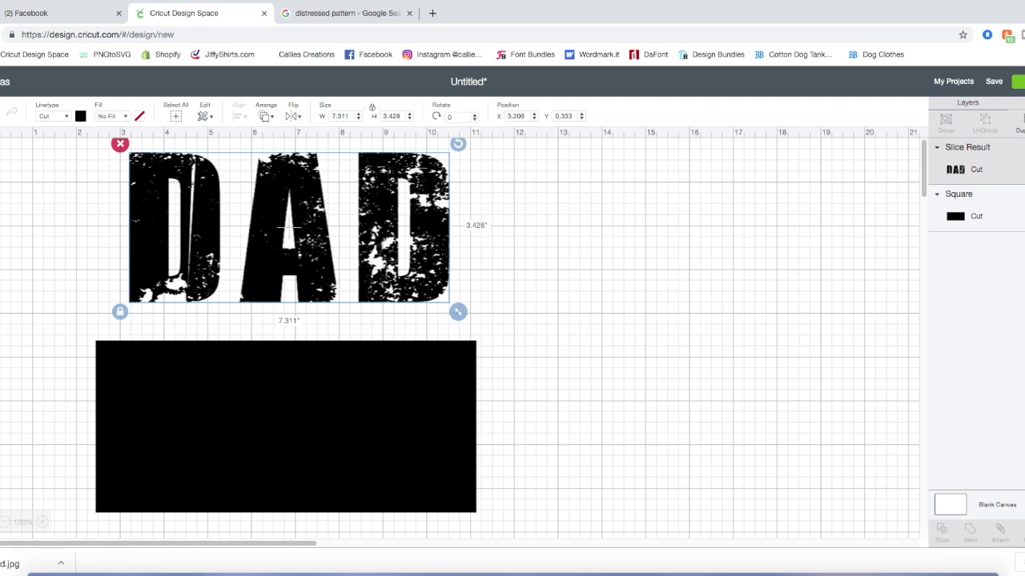
{"action": "left_click", "coordinate": [0, 400]}
Step: Insert the distressed texture again and drag it onto the black rectangle
{"action": "left_click", "coordinate": [60, 412]}
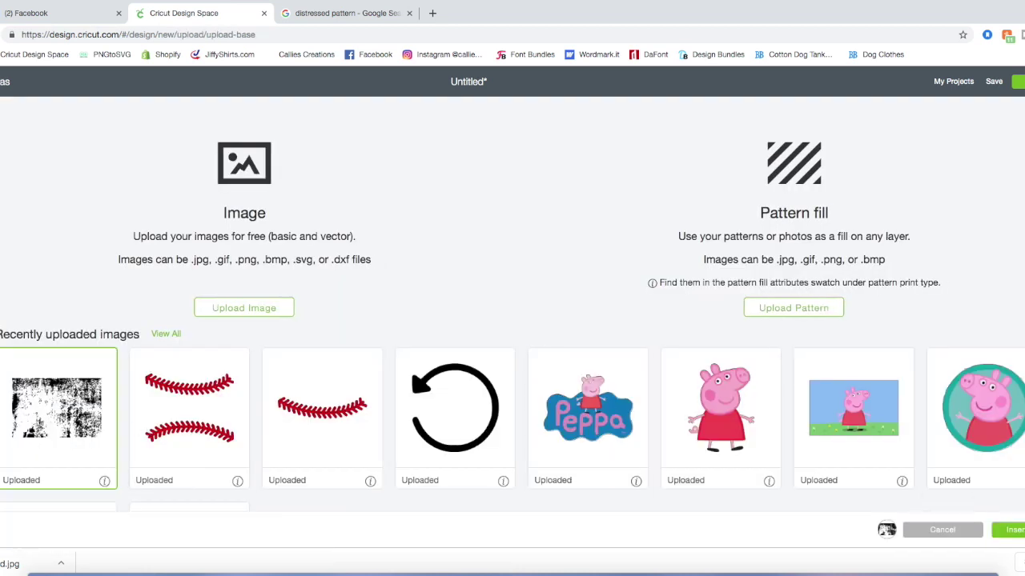
{"action": "left_click", "coordinate": [1012, 530]}
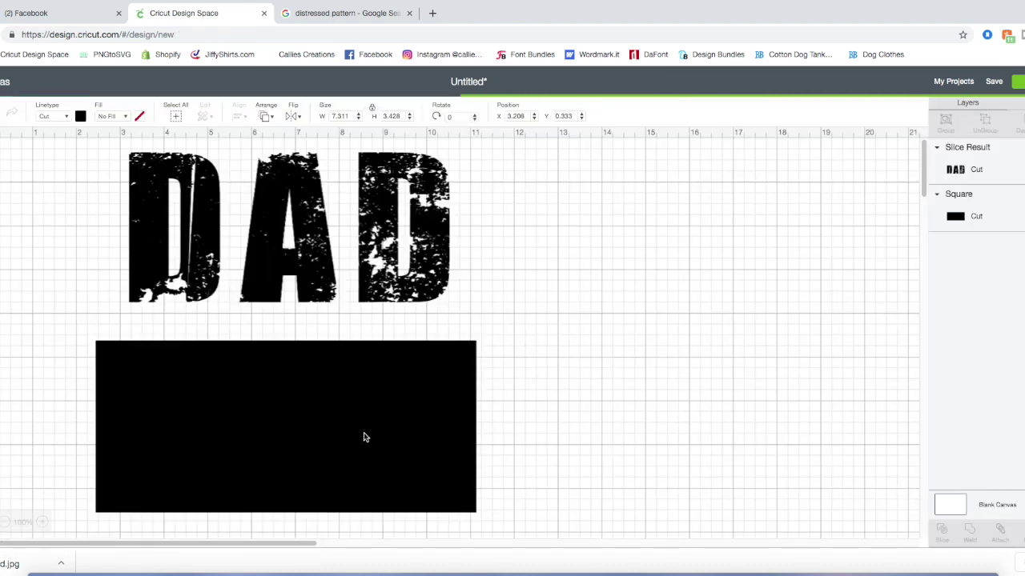
{"action": "left_click_drag", "start_coordinate": [241, 248], "coordinate": [215, 441]}
{"action": "scroll", "coordinate": [166, 368], "scroll_direction": "down", "scroll_amount": 2}
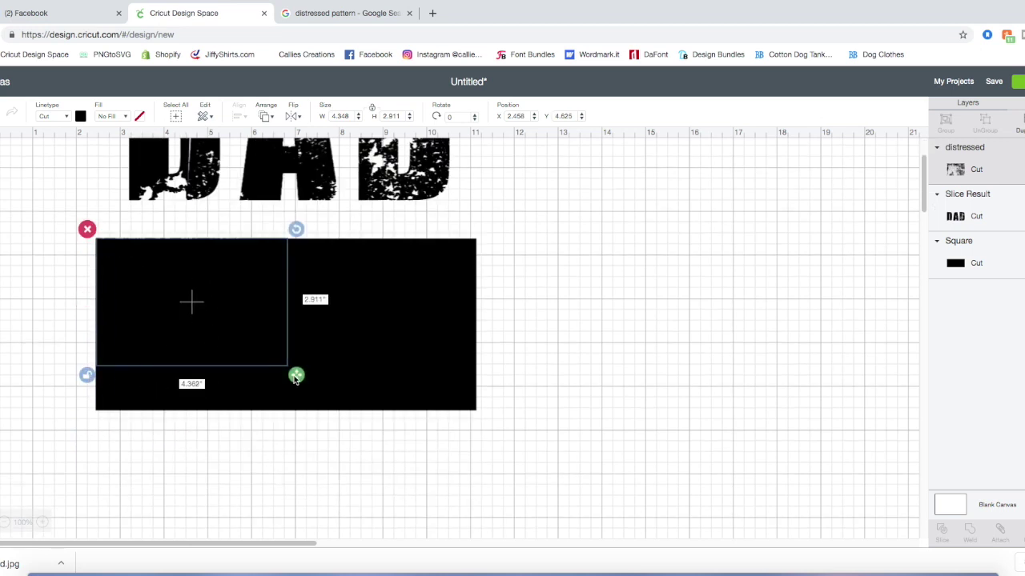
Step: Stretch the texture to 13.64 by 3.8 inches and align its left edge with the rectangle
{"action": "left_click_drag", "start_coordinate": [295, 380], "coordinate": [697, 418]}
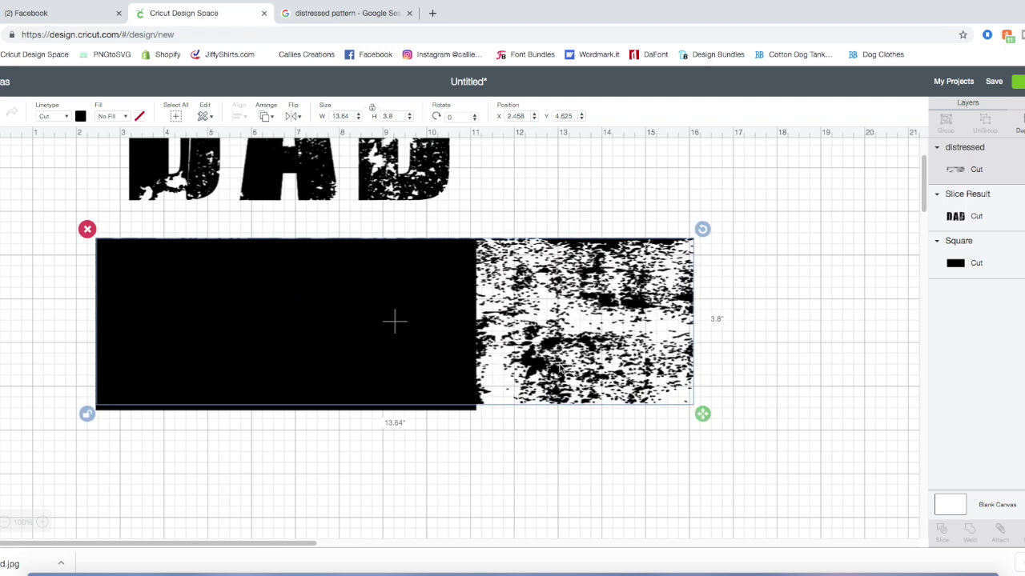
{"action": "left_click_drag", "start_coordinate": [528, 385], "coordinate": [681, 388]}
{"action": "left_click", "coordinate": [80, 116]}
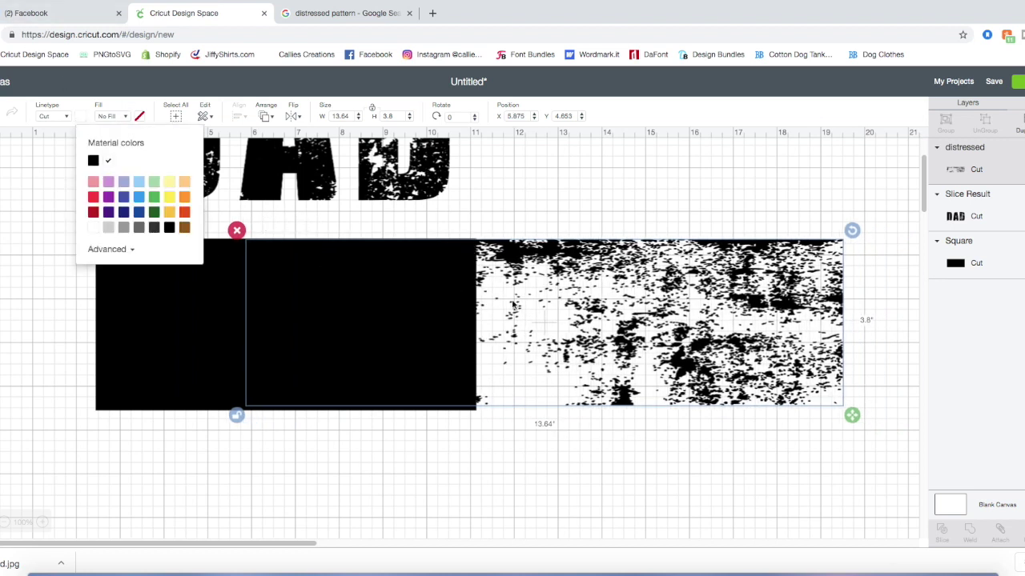
{"action": "left_click_drag", "start_coordinate": [739, 329], "coordinate": [579, 335]}
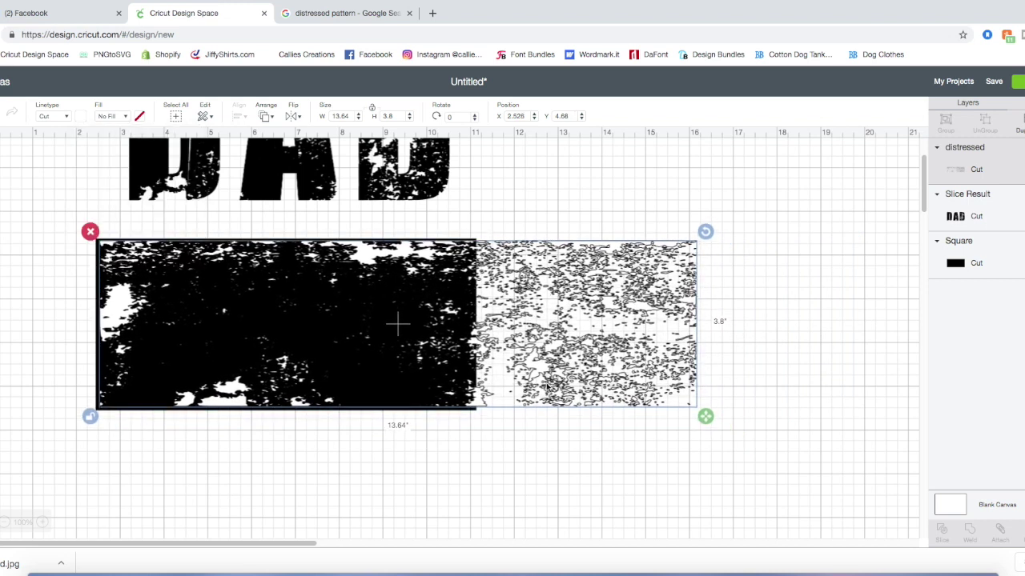
{"action": "left_click", "coordinate": [567, 487]}
Step: Slice the grunge texture out of the black rectangle and delete the first leftover piece
{"action": "left_click_drag", "start_coordinate": [69, 287], "coordinate": [748, 399]}
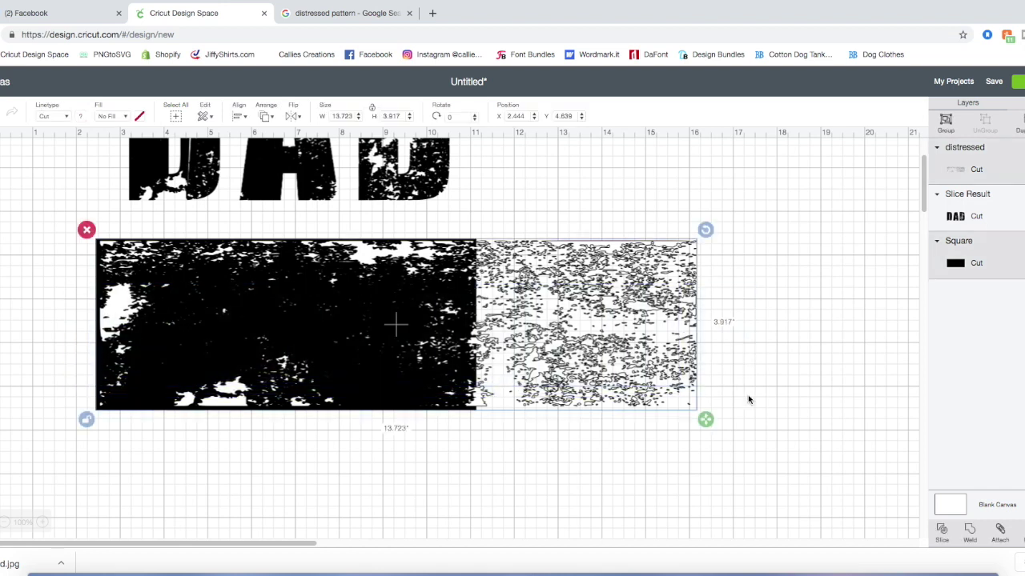
{"action": "left_click", "coordinate": [943, 536]}
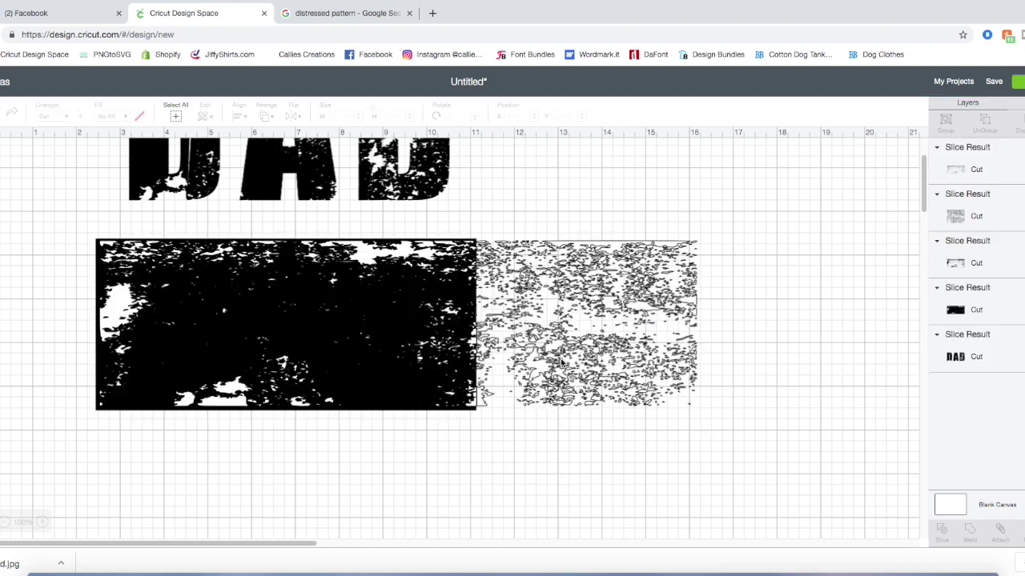
{"action": "left_click_drag", "start_coordinate": [556, 337], "coordinate": [720, 399]}
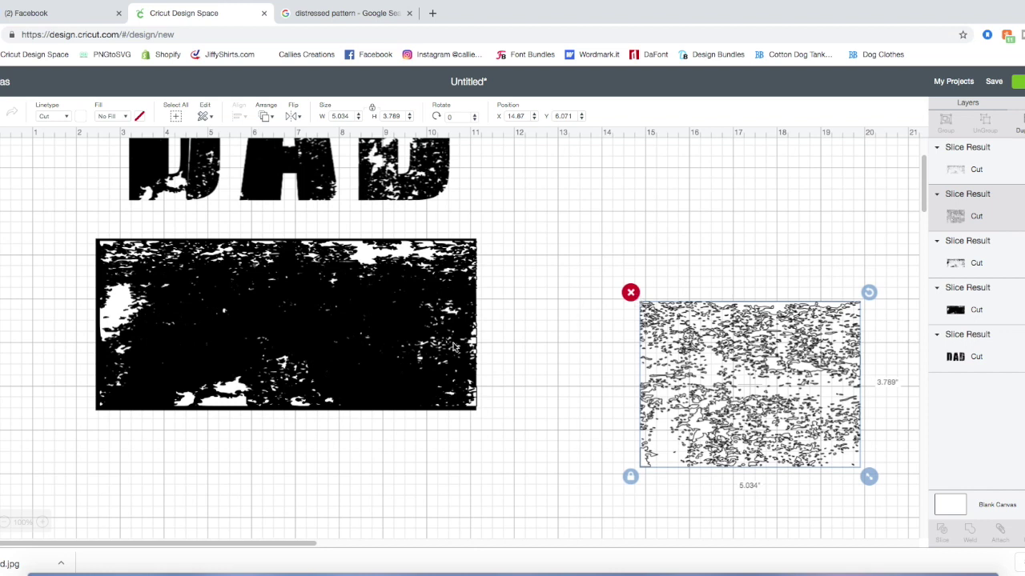
{"action": "key", "text": "Delete"}
Step: Move the remaining leftover slice pieces off the rectangle and nudge the distressed 8.695" block slightly left
{"action": "left_click_drag", "start_coordinate": [202, 280], "coordinate": [610, 246]}
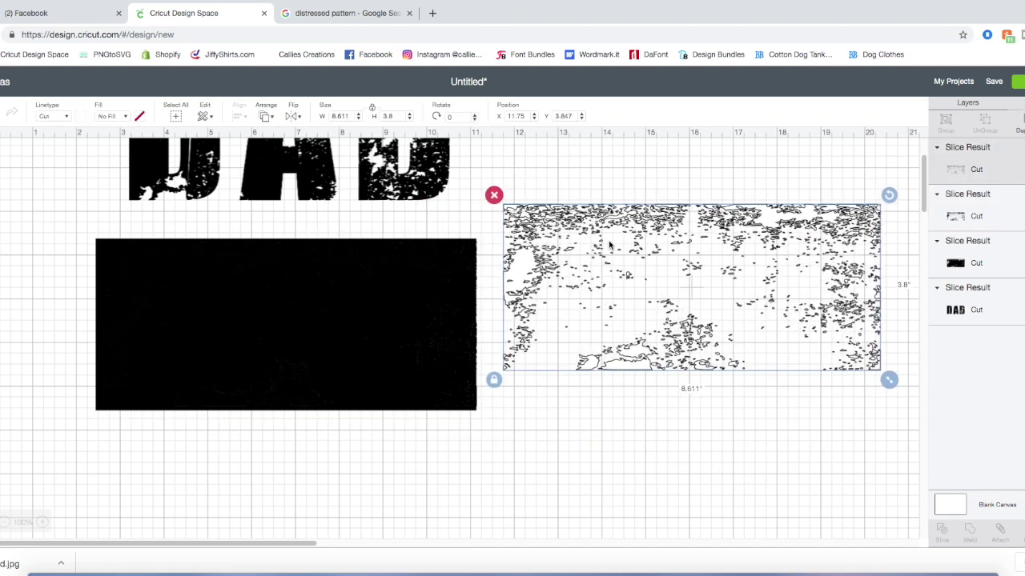
{"action": "left_click", "coordinate": [494, 196]}
{"action": "left_click_drag", "start_coordinate": [421, 355], "coordinate": [836, 340]}
{"action": "left_click_drag", "start_coordinate": [407, 373], "coordinate": [382, 364]}
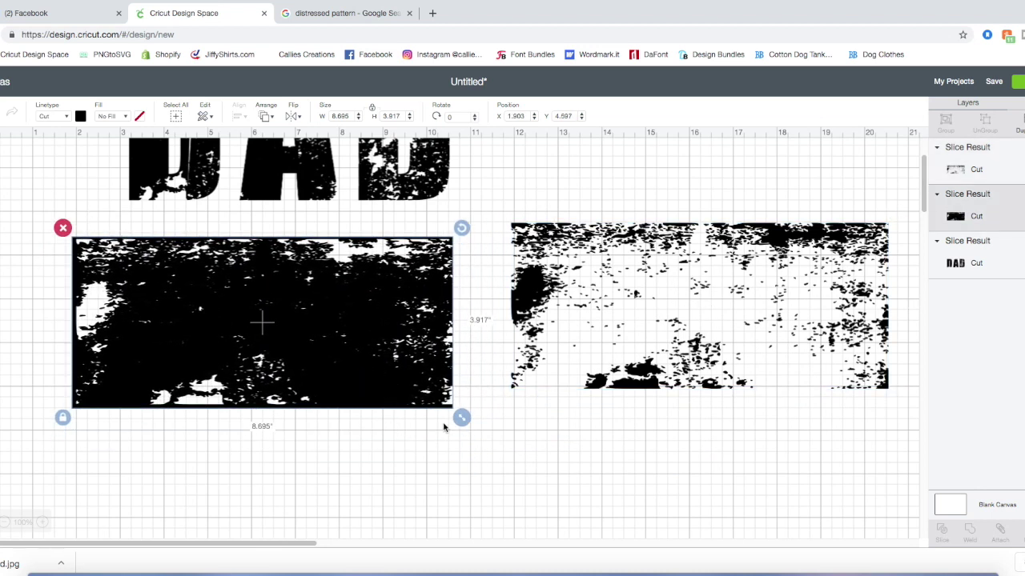